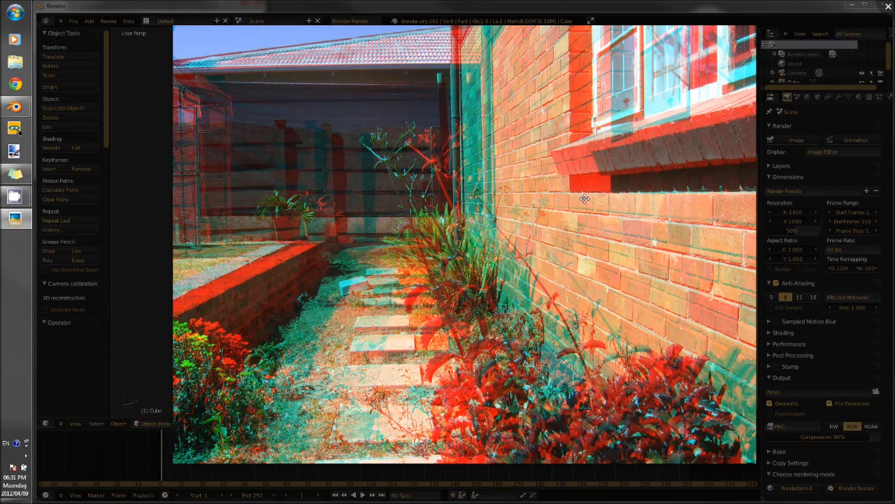
Close the anaglyph photo, then start the Screencast Keys display and hide its sidebar
{"action": "left_click", "coordinate": [888, 7]}
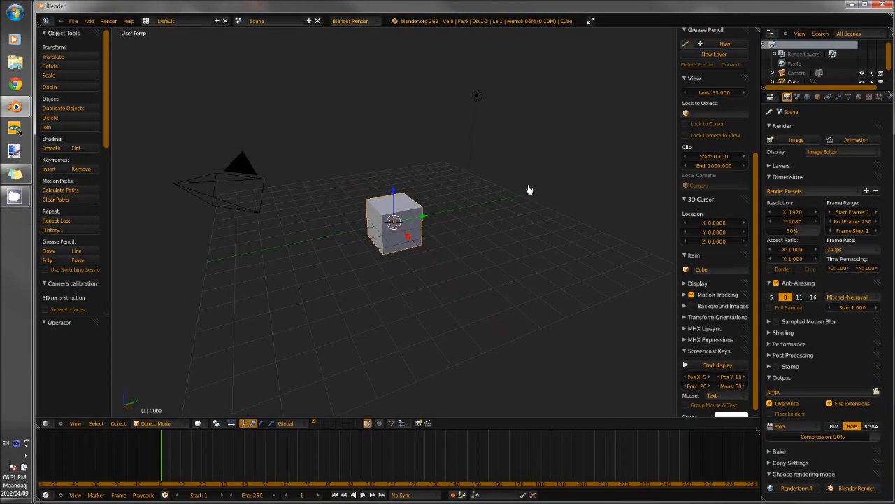
{"action": "left_click", "coordinate": [698, 365]}
{"action": "key", "text": "n"}
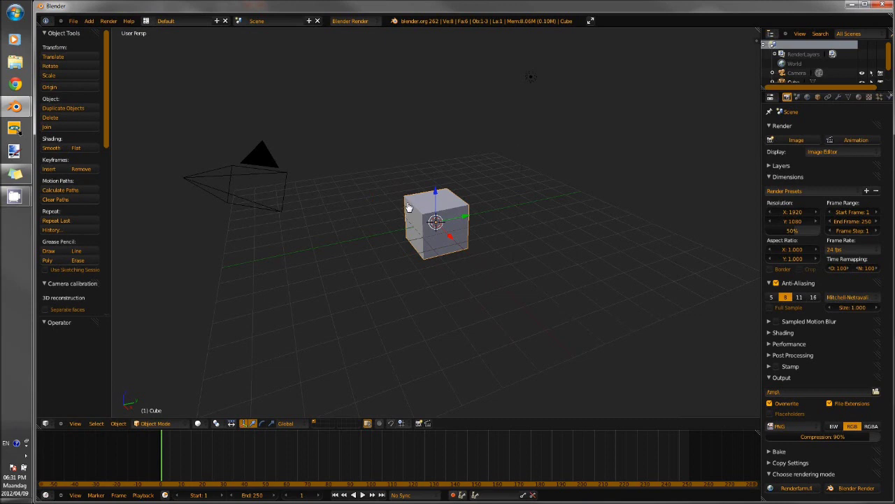
Replace the default cube with a mesh plane scaled up about 21 times as the ground
{"action": "key", "text": "Delete"}
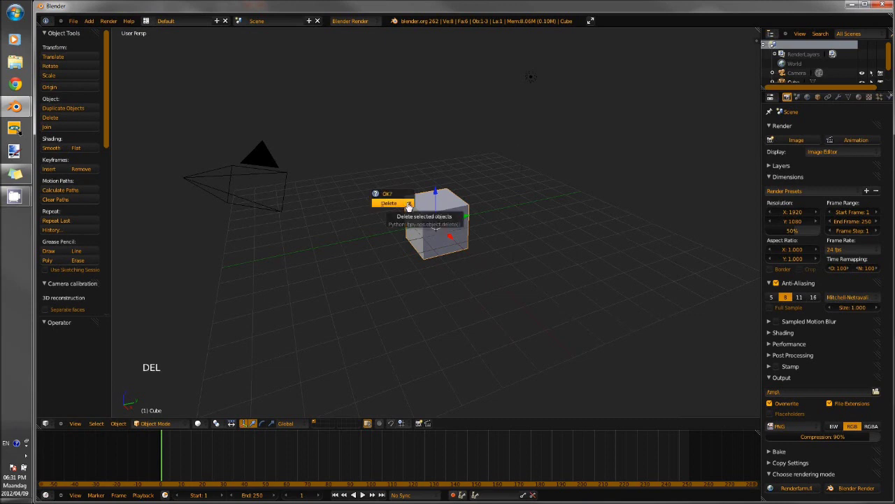
{"action": "left_click", "coordinate": [409, 204]}
{"action": "key", "text": "shift+a"}
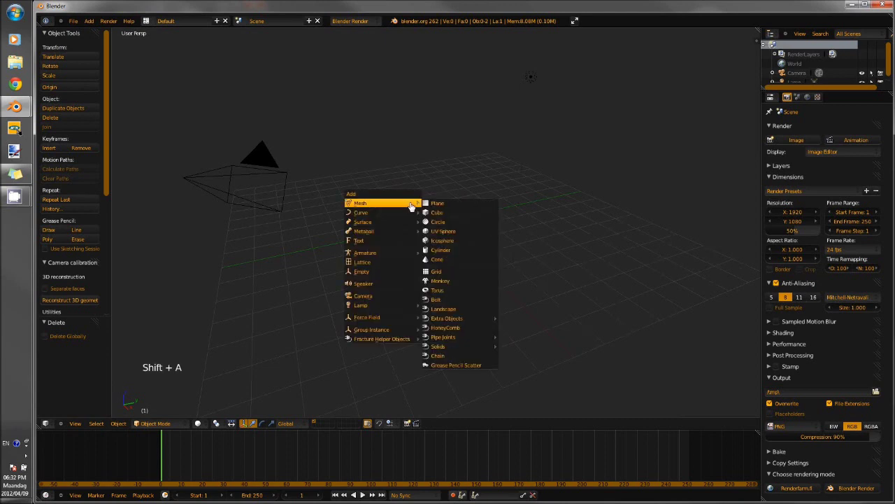
{"action": "left_click", "coordinate": [451, 203]}
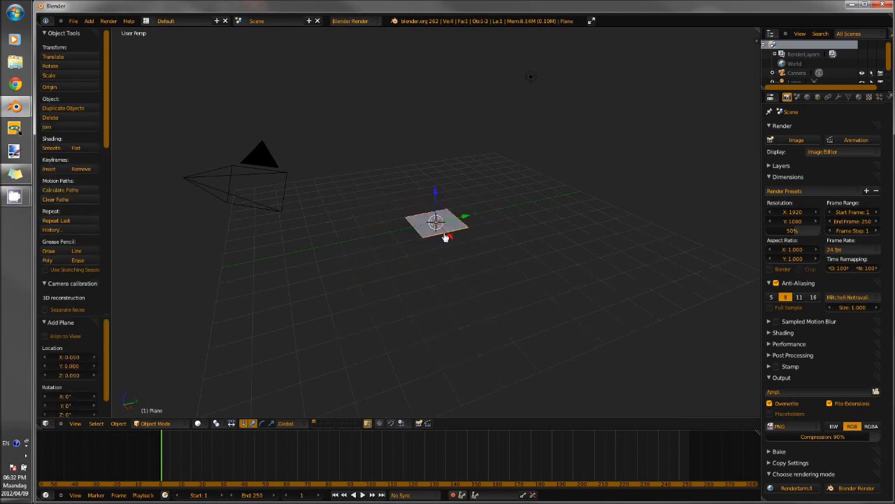
{"action": "key", "text": "s"}
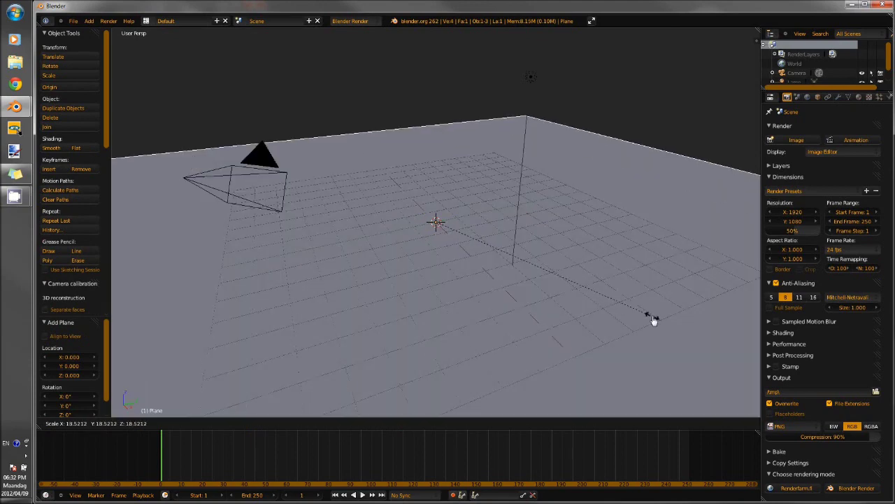
{"action": "left_click", "coordinate": [594, 296]}
Align the camera to a front perspective view looking slightly down across the plane
{"action": "scroll", "coordinate": [632, 288], "scroll_direction": "down", "scroll_amount": 4}
{"action": "scroll", "coordinate": [632, 288], "scroll_direction": "down", "scroll_amount": 2}
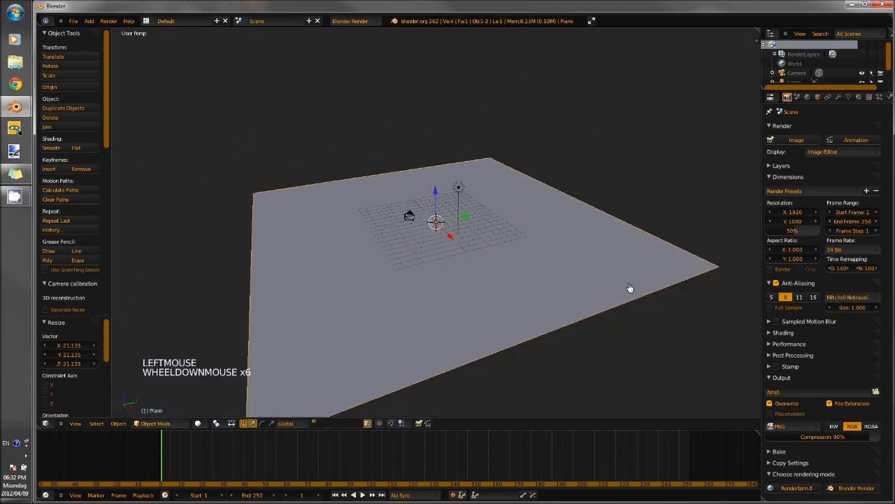
{"action": "key", "text": "KP_1"}
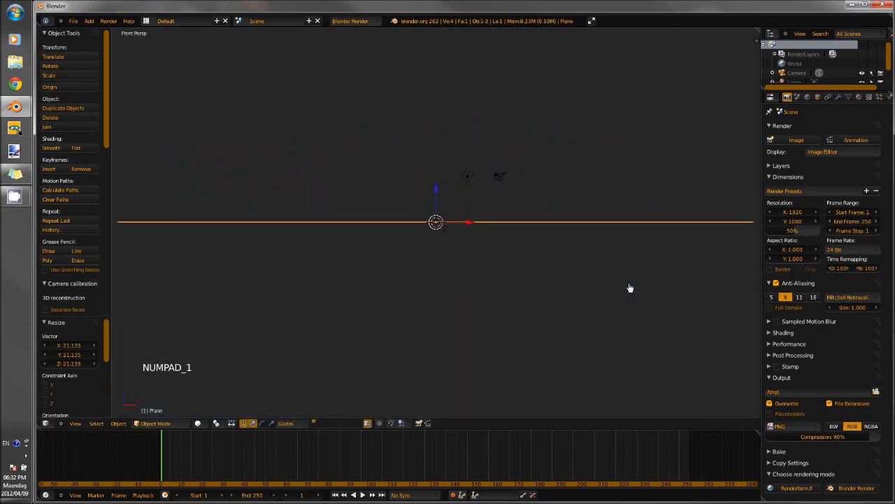
{"action": "scroll", "coordinate": [630, 287], "scroll_direction": "up", "scroll_amount": 3}
{"action": "scroll", "coordinate": [630, 288], "scroll_direction": "up", "scroll_amount": 2}
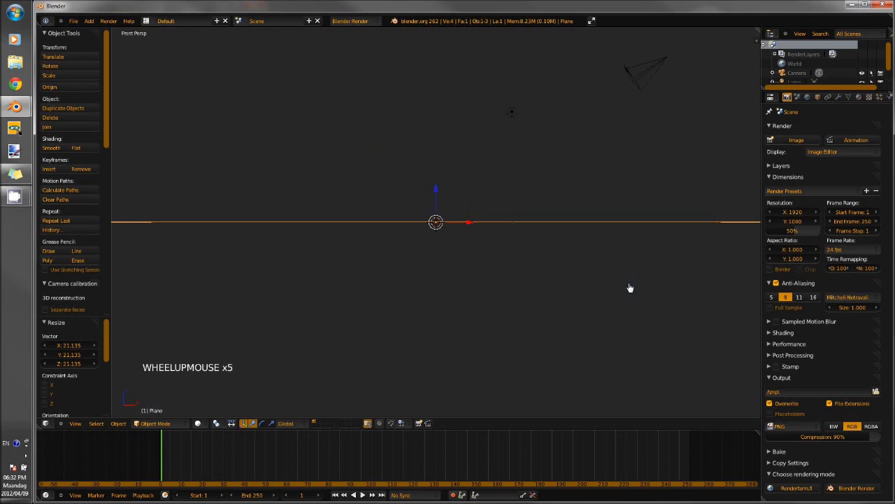
{"action": "scroll", "coordinate": [629, 288], "scroll_direction": "up", "scroll_amount": 1, "text": "shift"}
{"action": "scroll", "coordinate": [630, 288], "scroll_direction": "down", "scroll_amount": 4}
{"action": "scroll", "coordinate": [630, 287], "scroll_direction": "up", "scroll_amount": 3}
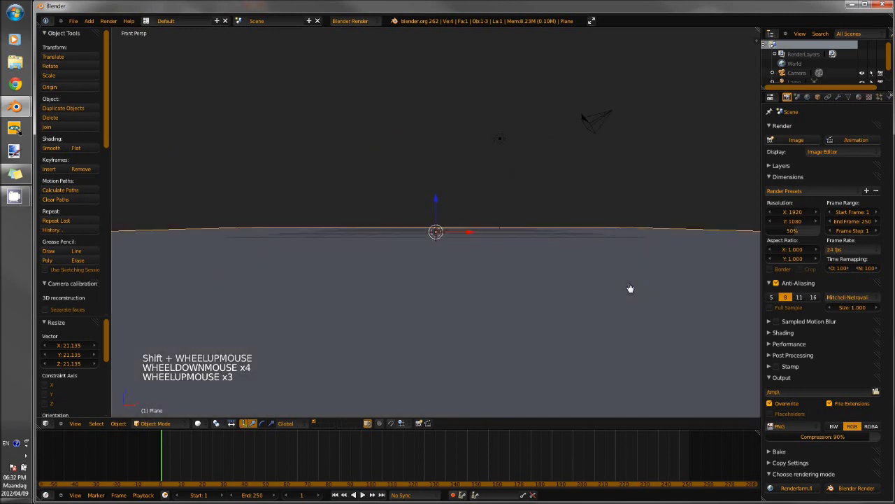
{"action": "key", "text": "ctrl+alt+KP_0"}
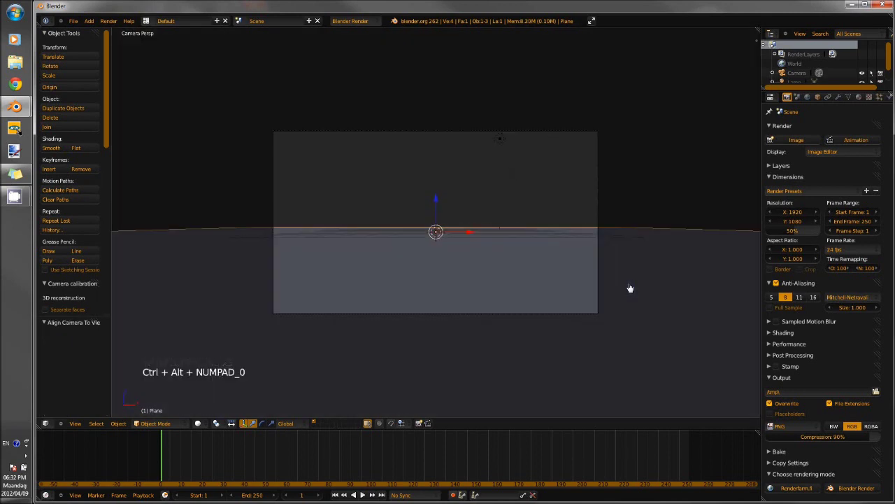
Select the camera and move it back about 1.72 units along its local Z axis
{"action": "right_click", "coordinate": [536, 319]}
{"action": "right_click", "coordinate": [540, 320]}
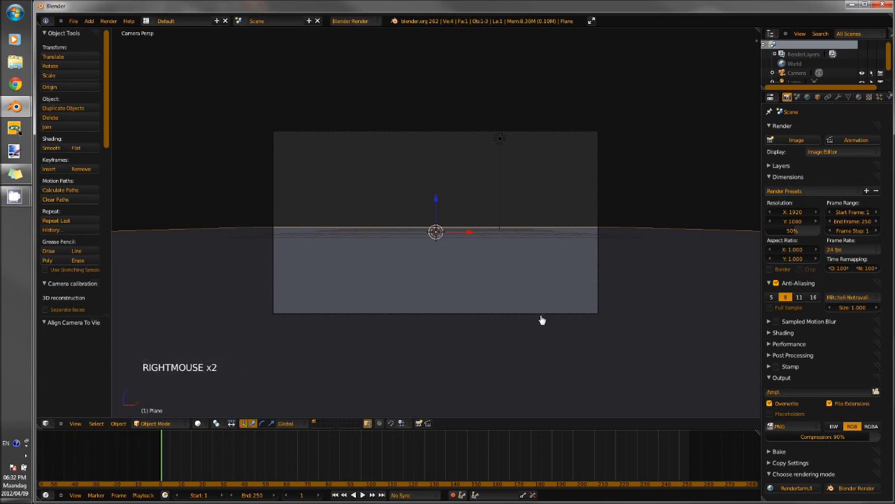
{"action": "right_click", "coordinate": [540, 318]}
{"action": "key", "text": "g"}
{"action": "key", "text": "z"}
{"action": "key", "text": "z"}
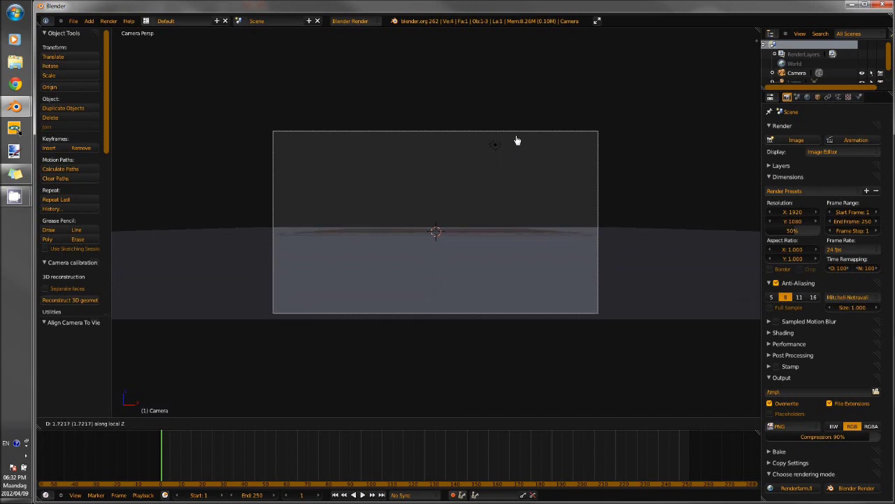
{"action": "left_click", "coordinate": [518, 142]}
Add a monkey mesh at the centre of the plane while in top orthographic view
{"action": "key", "text": "KP_7"}
{"action": "key", "text": "KP_5"}
{"action": "scroll", "coordinate": [516, 206], "scroll_direction": "down", "scroll_amount": 5}
{"action": "key", "text": "shift+a"}
{"action": "mouse_move", "coordinate": [486, 202]}
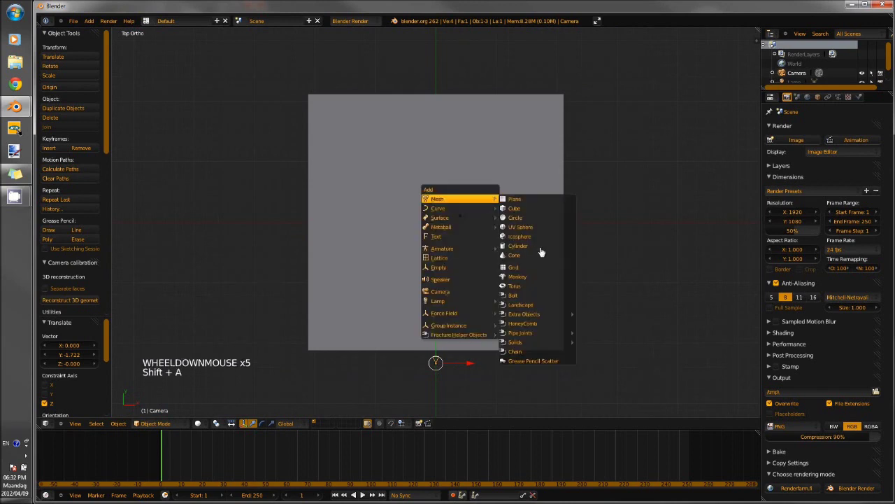
{"action": "left_click", "coordinate": [568, 277]}
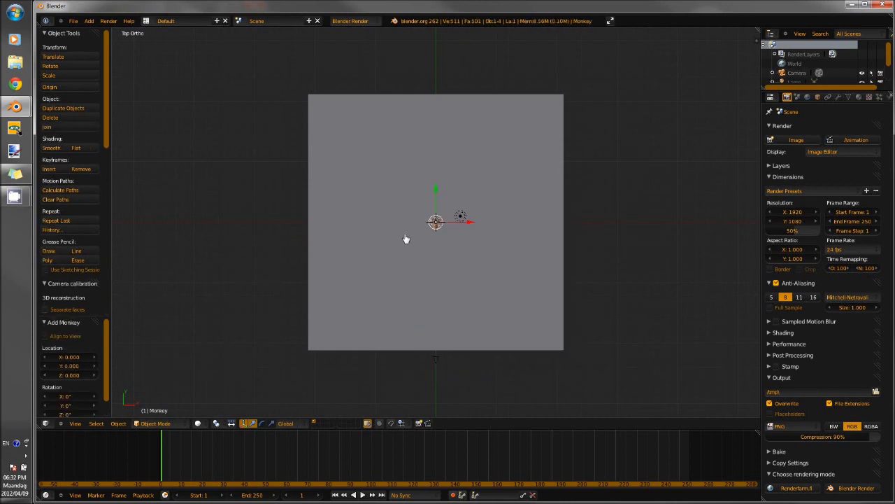
Give the monkey a level 2 subdivision surface and smooth shading
{"action": "key", "text": "KP_3"}
{"action": "key", "text": "ctrl+2"}
{"action": "scroll", "coordinate": [406, 239], "scroll_direction": "up", "scroll_amount": 12}
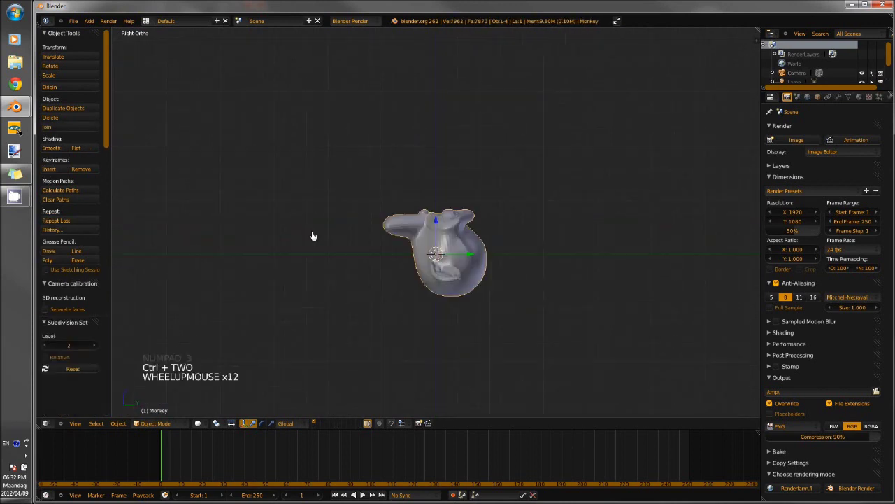
{"action": "left_click", "coordinate": [63, 148]}
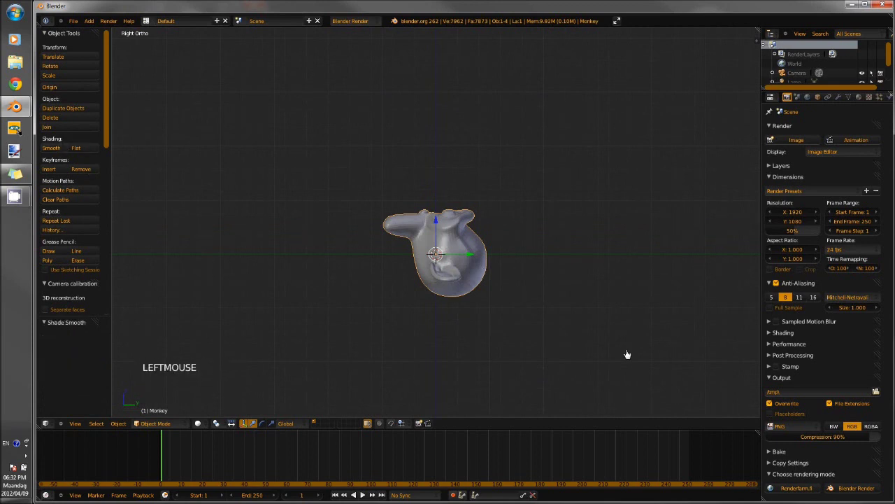
Tilt the monkey about -53° in the side view and raise it about 0.5 units along Z
{"action": "key", "text": "r"}
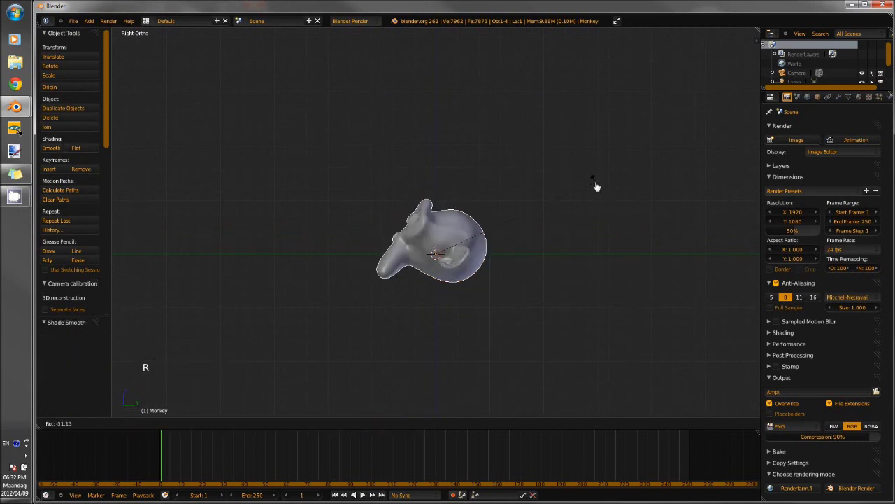
{"action": "left_click", "coordinate": [597, 178]}
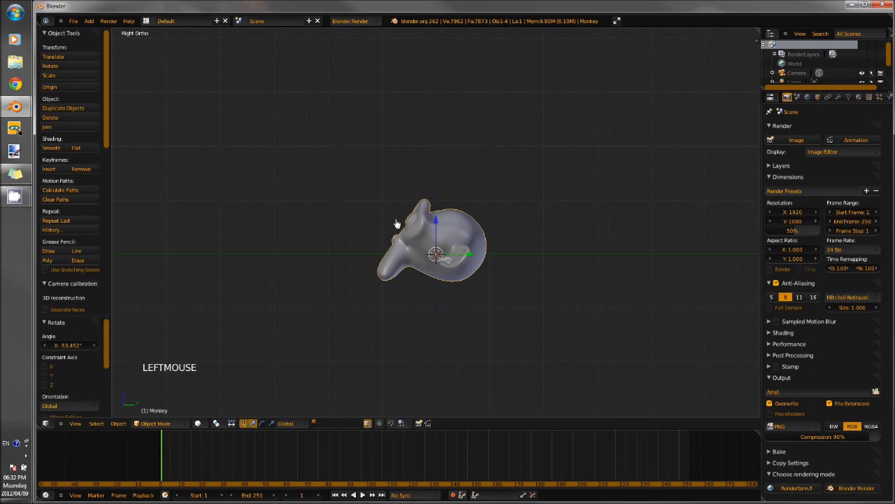
{"action": "left_click_drag", "start_coordinate": [435, 224], "coordinate": [451, 198]}
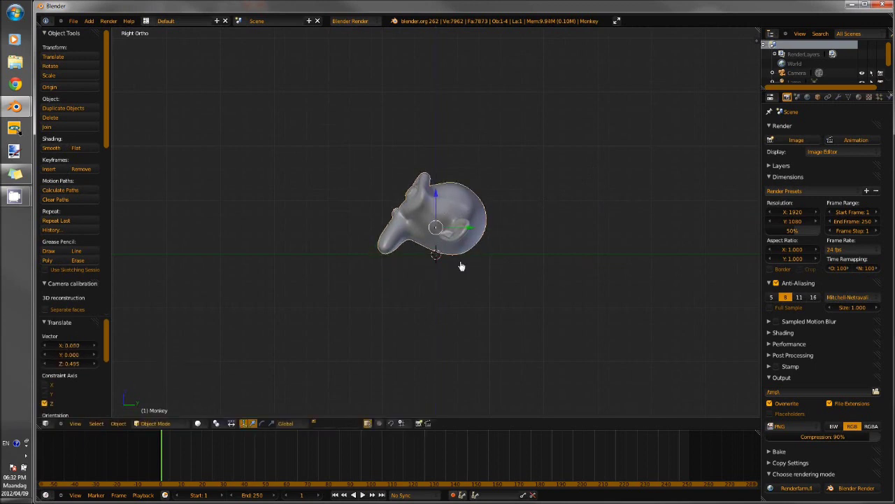
From the camera view, move the monkey about -4.5 units along X and rotate it about 16° around Z
{"action": "key", "text": "KP_0"}
{"action": "left_click_drag", "start_coordinate": [469, 226], "coordinate": [403, 227]}
{"action": "key", "text": "r"}
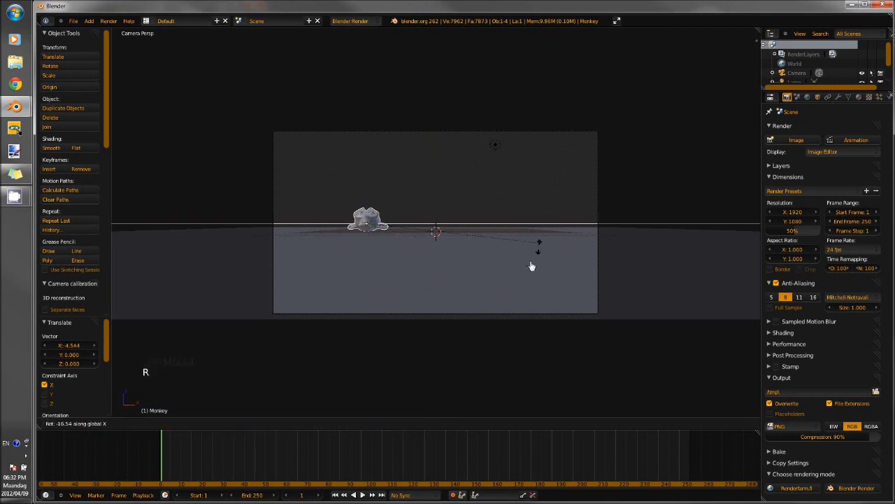
{"action": "key", "text": "z"}
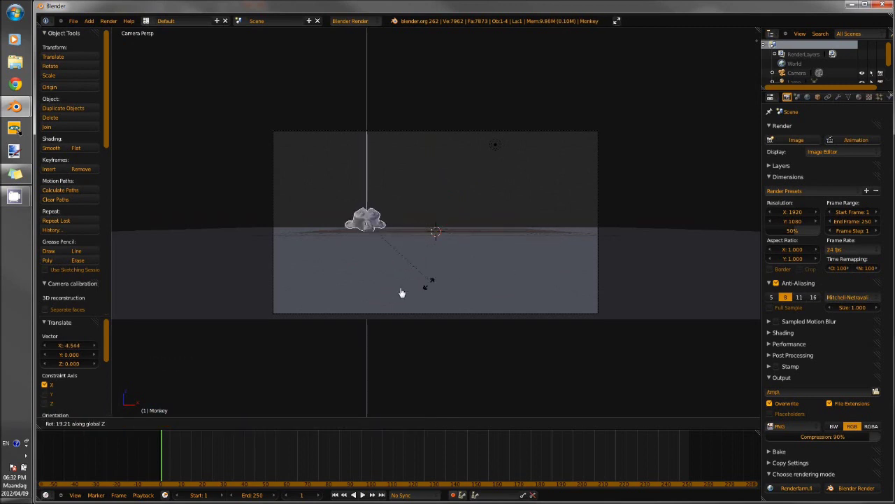
{"action": "left_click", "coordinate": [432, 280]}
In top orthographic view, duplicate the monkey near the plane's camera-side edge, right of centre, and rotate the copy
{"action": "key", "text": "KP_7"}
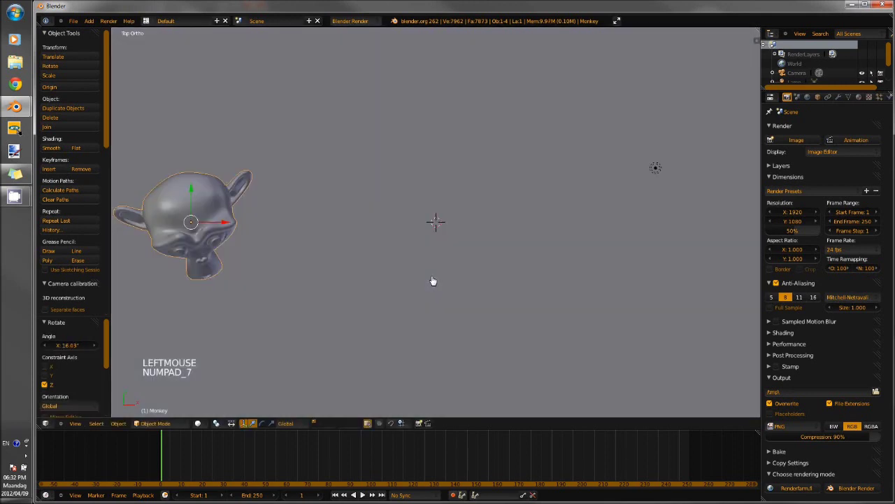
{"action": "key", "text": "KP_5"}
{"action": "scroll", "coordinate": [434, 280], "scroll_direction": "down", "scroll_amount": 7}
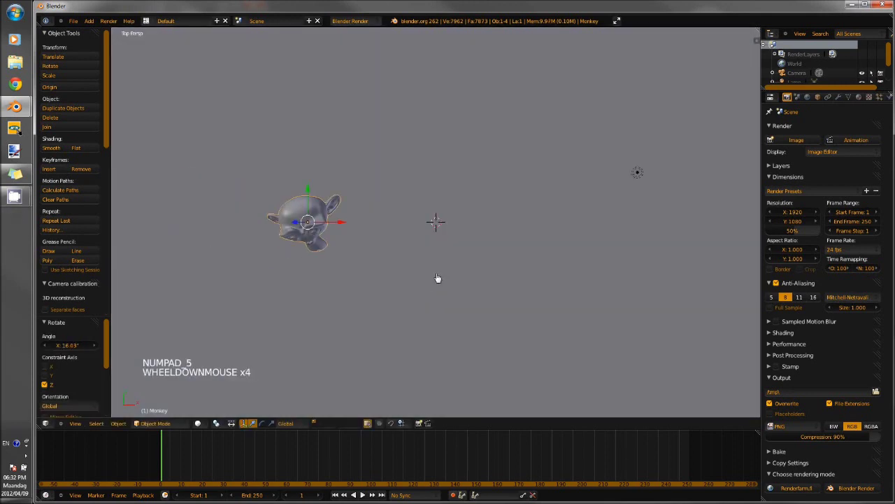
{"action": "key", "text": "KP_5"}
{"action": "scroll", "coordinate": [437, 276], "scroll_direction": "down", "scroll_amount": 5}
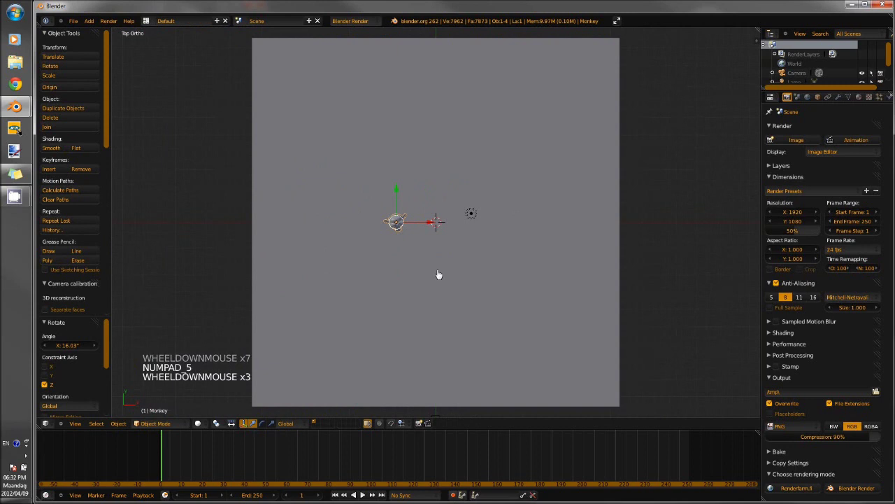
{"action": "scroll", "coordinate": [438, 273], "scroll_direction": "down", "scroll_amount": 5, "text": "shift"}
{"action": "scroll", "coordinate": [439, 272], "scroll_direction": "up", "scroll_amount": 2}
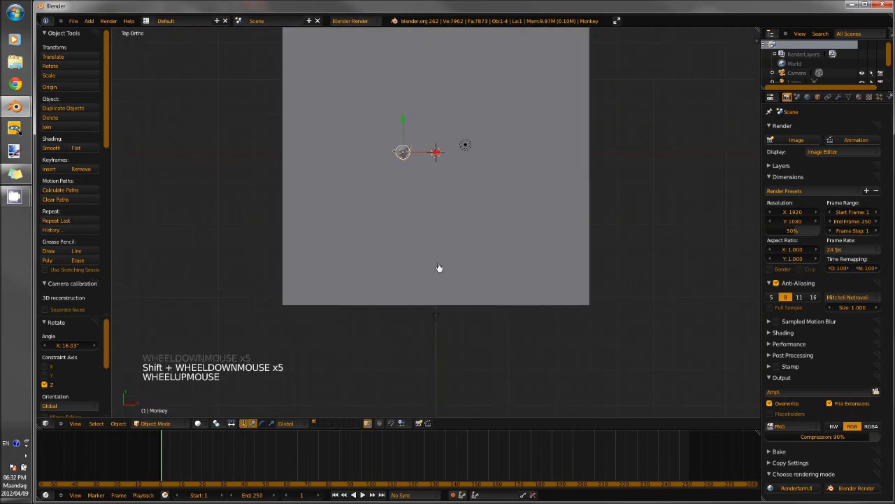
{"action": "scroll", "coordinate": [439, 268], "scroll_direction": "up", "scroll_amount": 3, "text": "shift"}
{"action": "scroll", "coordinate": [439, 268], "scroll_direction": "up", "scroll_amount": 1, "text": "shift"}
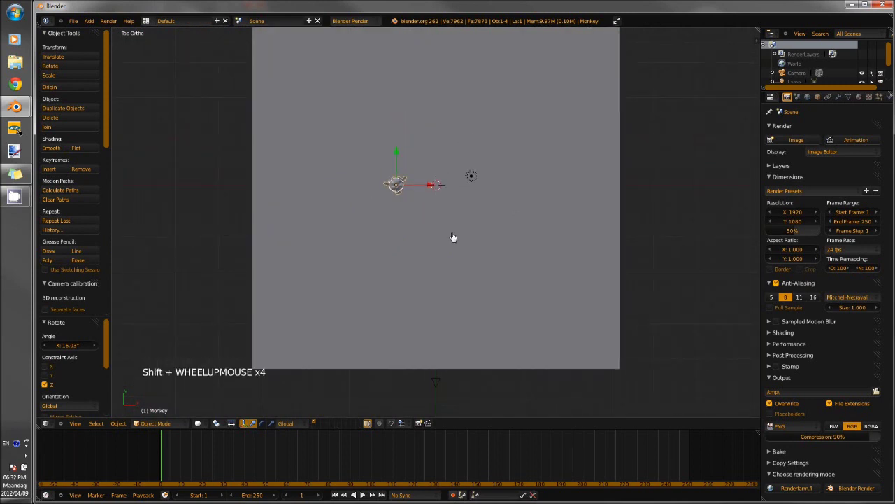
{"action": "key", "text": "shift+d"}
{"action": "left_click", "coordinate": [521, 363]}
{"action": "key", "text": "r"}
{"action": "left_click", "coordinate": [498, 48]}
Duplicate the nearest monkey farther back and left of centre, rotate the copy and shift it slightly more to the left
{"action": "key", "text": "shift+d"}
{"action": "left_click", "coordinate": [467, 385]}
{"action": "key", "text": "r"}
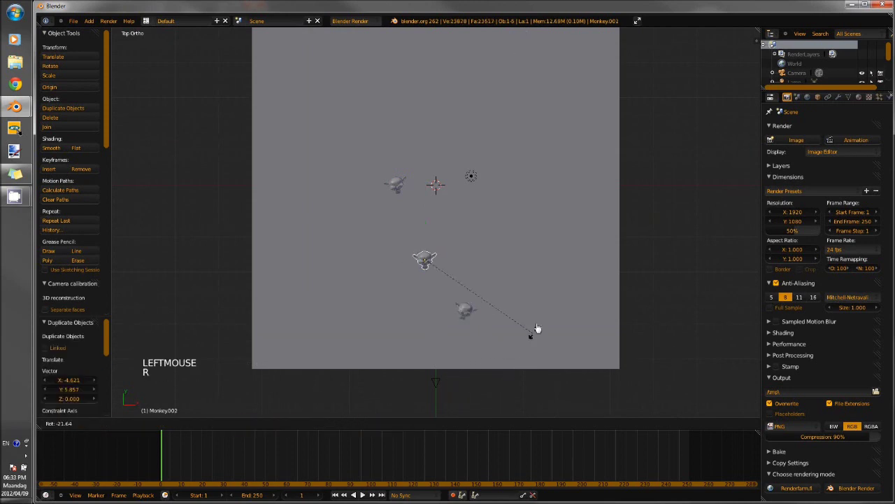
{"action": "left_click", "coordinate": [535, 330]}
{"action": "key", "text": "g"}
{"action": "left_click", "coordinate": [525, 320]}
Duplicate a third monkey copy behind the original one, slightly right of centre, and rotate it about 24°
{"action": "key", "text": "shift+d"}
{"action": "left_click", "coordinate": [569, 239]}
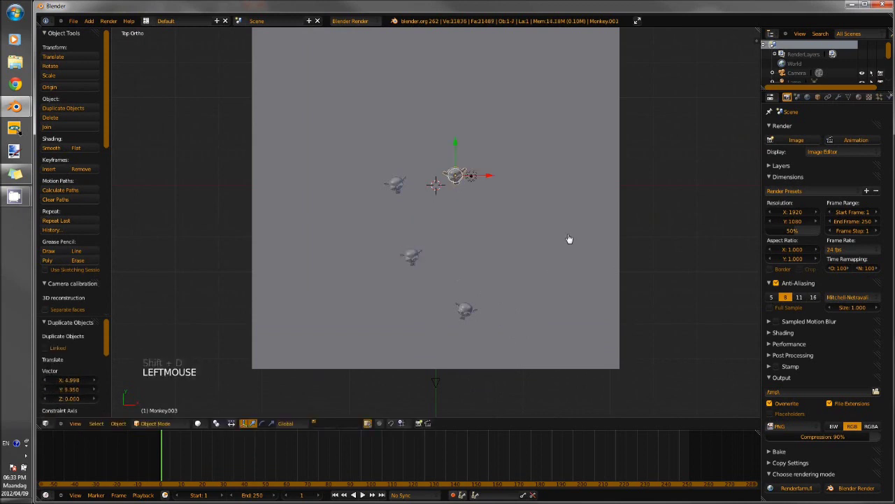
{"action": "key", "text": "g"}
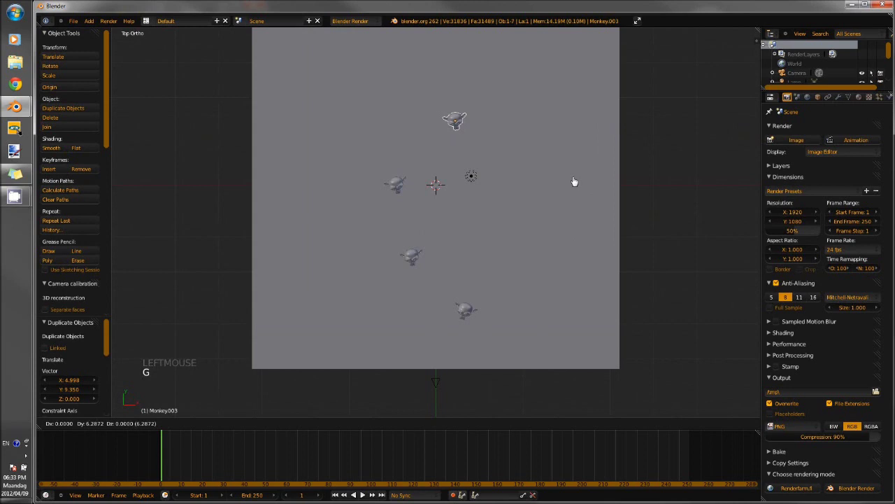
{"action": "left_click", "coordinate": [582, 221]}
{"action": "key", "text": "r"}
{"action": "left_click", "coordinate": [563, 230]}
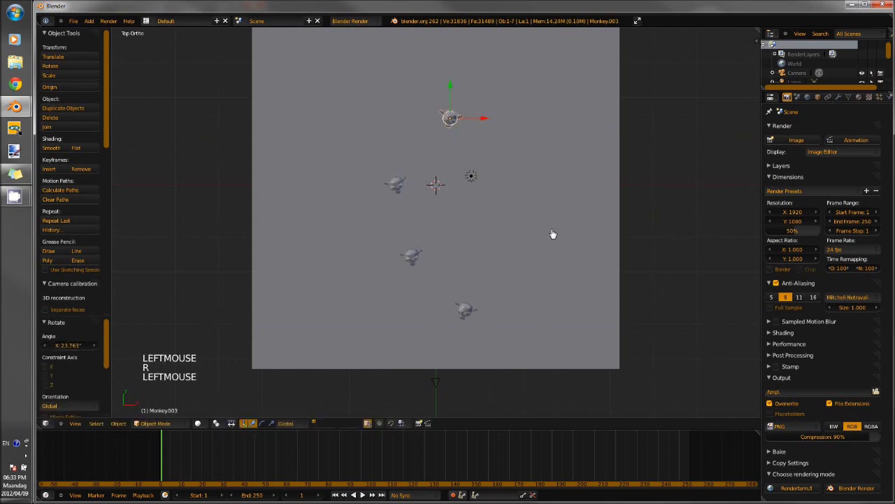
Duplicate a fourth monkey copy near the plane's far edge, slightly left of centre, and rotate it about -6°
{"action": "key", "text": "shift+d"}
{"action": "left_click", "coordinate": [529, 175]}
{"action": "key", "text": "r"}
{"action": "left_click", "coordinate": [535, 163]}
In camera view, shift the two left-hand monkeys along X so that both are separately visible, and return to the top view
{"action": "key", "text": "KP_0"}
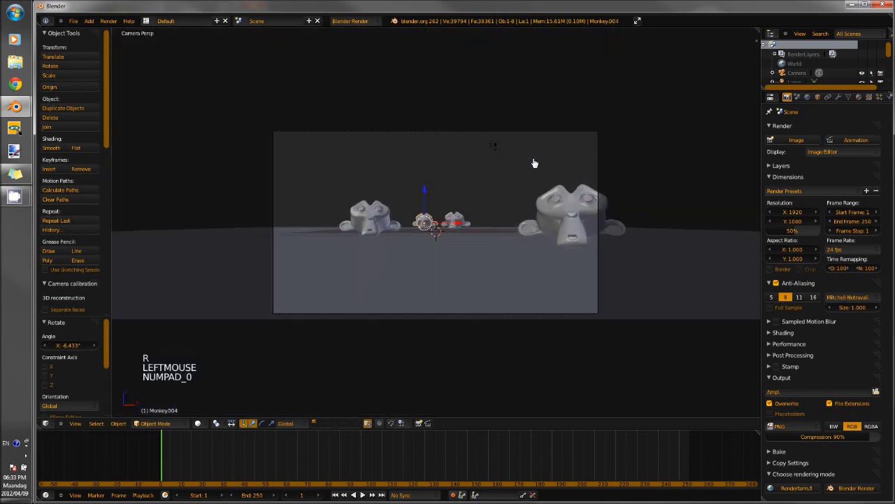
{"action": "scroll", "coordinate": [512, 198], "scroll_direction": "up", "scroll_amount": 4}
{"action": "scroll", "coordinate": [511, 198], "scroll_direction": "down", "scroll_amount": 3}
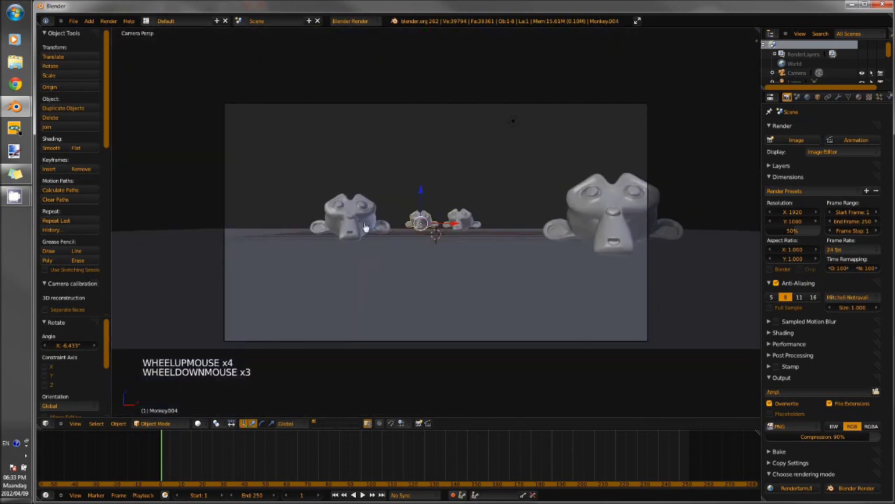
{"action": "right_click", "coordinate": [365, 228]}
{"action": "left_click_drag", "start_coordinate": [386, 227], "coordinate": [324, 230]}
{"action": "right_click", "coordinate": [346, 220]}
{"action": "left_click_drag", "start_coordinate": [380, 225], "coordinate": [397, 225]}
{"action": "right_click", "coordinate": [320, 229]}
{"action": "left_click_drag", "start_coordinate": [320, 227], "coordinate": [326, 230]}
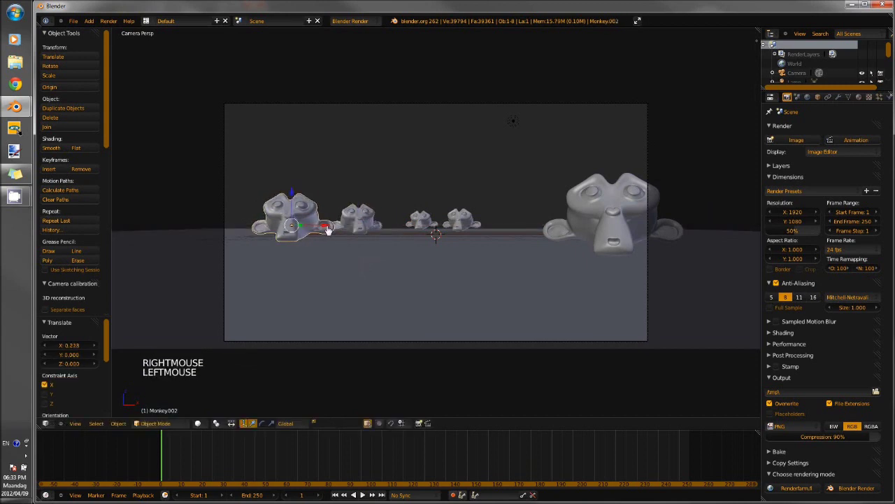
{"action": "key", "text": "KP_7"}
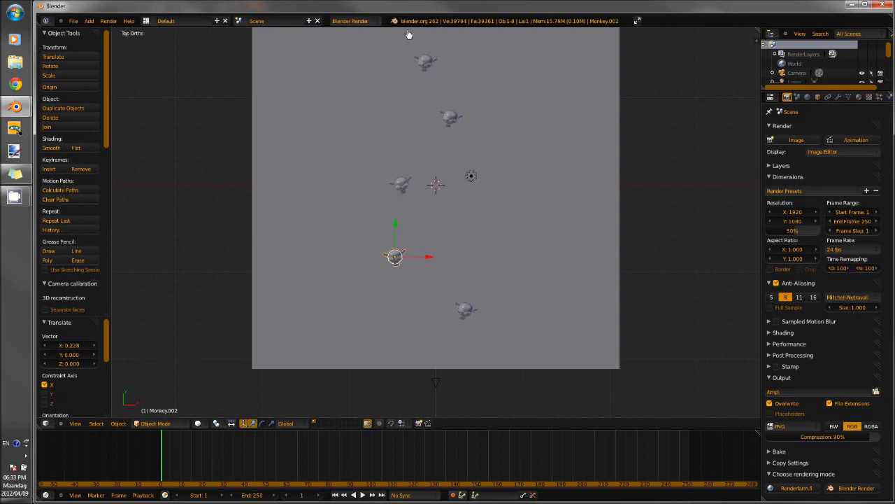
In camera view, move the nearest monkey about -1.24 along X so that it fits inside the camera frame
{"action": "key", "text": "KP_0"}
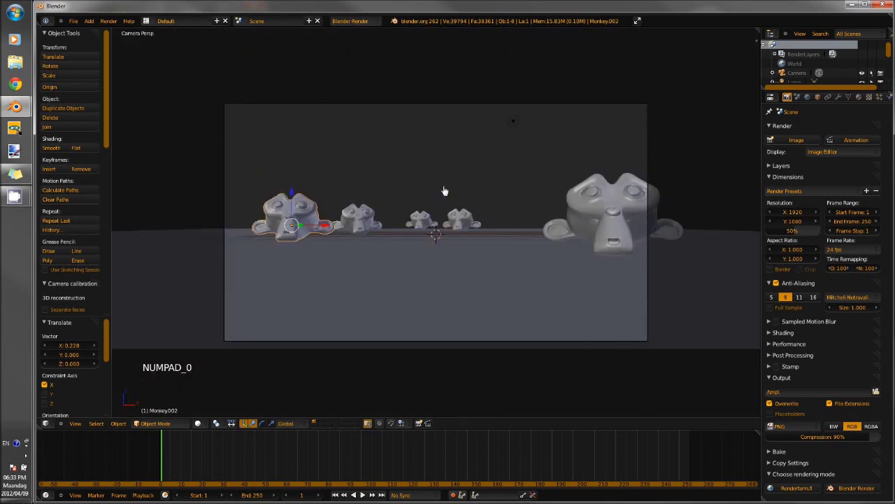
{"action": "scroll", "coordinate": [446, 190], "scroll_direction": "up", "scroll_amount": 2}
{"action": "scroll", "coordinate": [448, 193], "scroll_direction": "down", "scroll_amount": 2}
{"action": "right_click", "coordinate": [650, 234]}
{"action": "left_click_drag", "start_coordinate": [645, 228], "coordinate": [578, 249]}
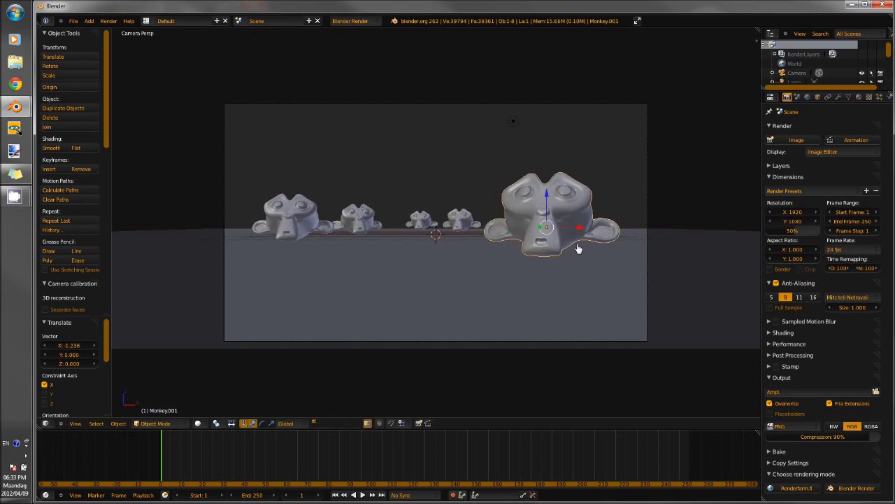
Rotate the leftmost monkey in the camera view about 12° around the global Z axis
{"action": "right_click", "coordinate": [313, 230]}
{"action": "key", "text": "r"}
{"action": "key", "text": "r"}
{"action": "key", "text": "z"}
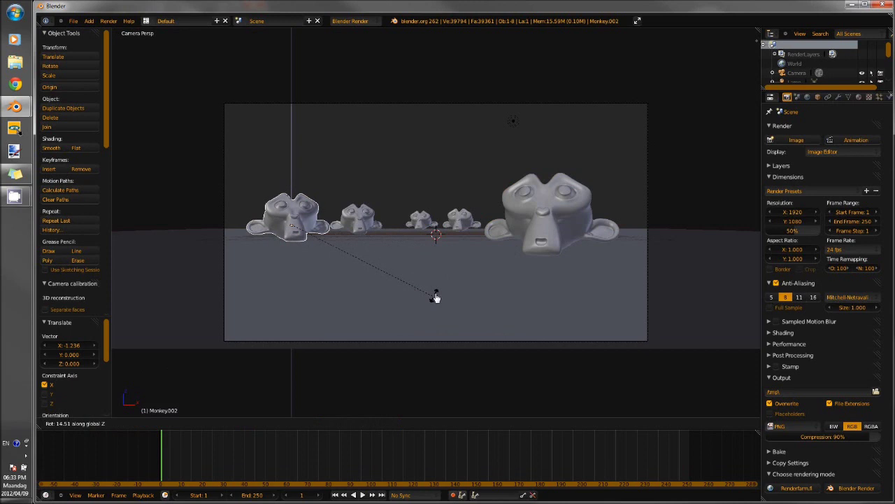
{"action": "left_click", "coordinate": [439, 294]}
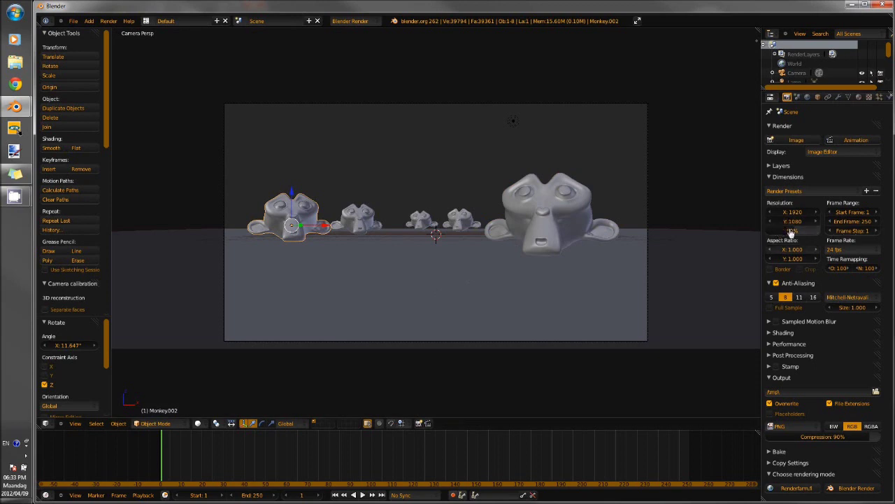
{"action": "left_click", "coordinate": [860, 98]}
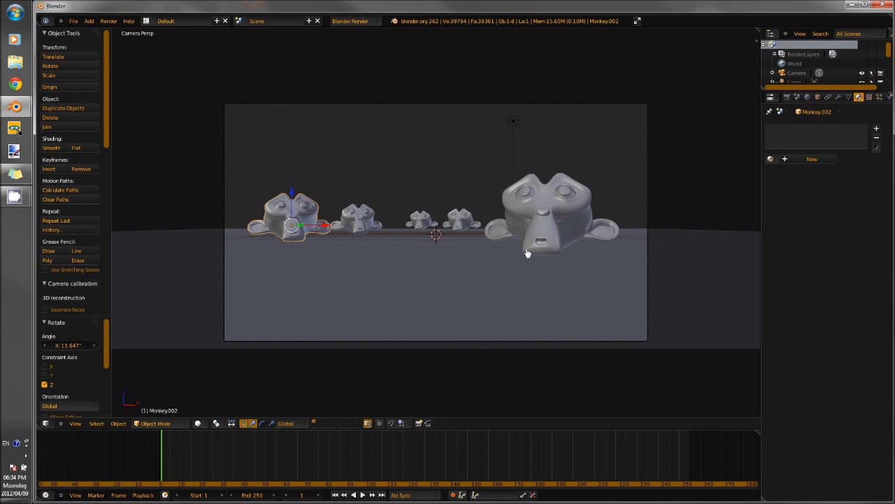
Change the lamp's type to Sun, rotate it about 96° in the top view, and return to the camera view
{"action": "right_click", "coordinate": [514, 121]}
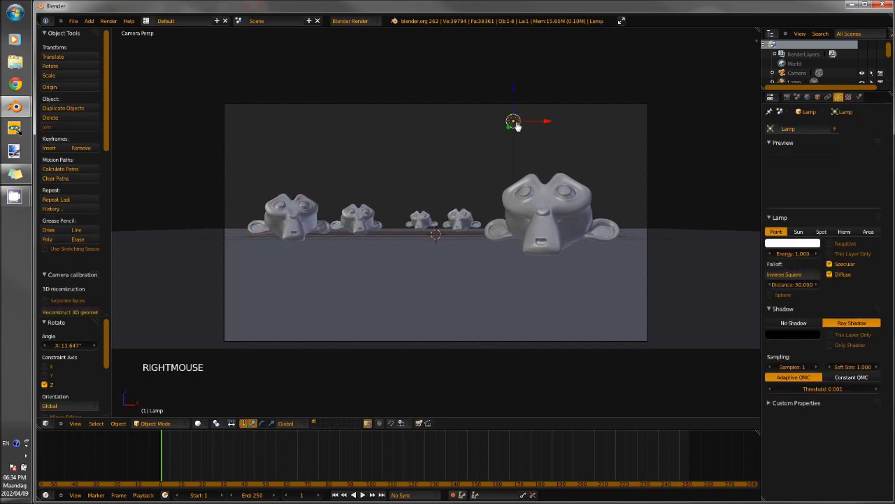
{"action": "key", "text": "KP_7"}
{"action": "key", "text": "KP_5"}
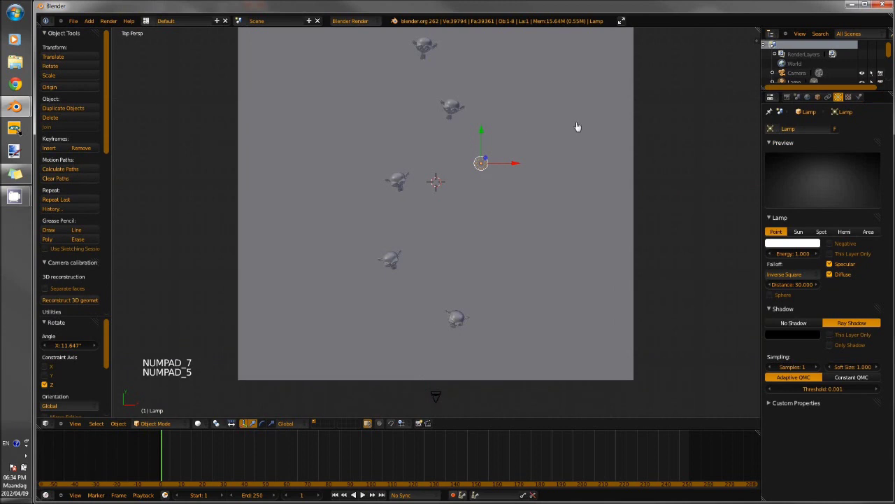
{"action": "left_click", "coordinate": [799, 232]}
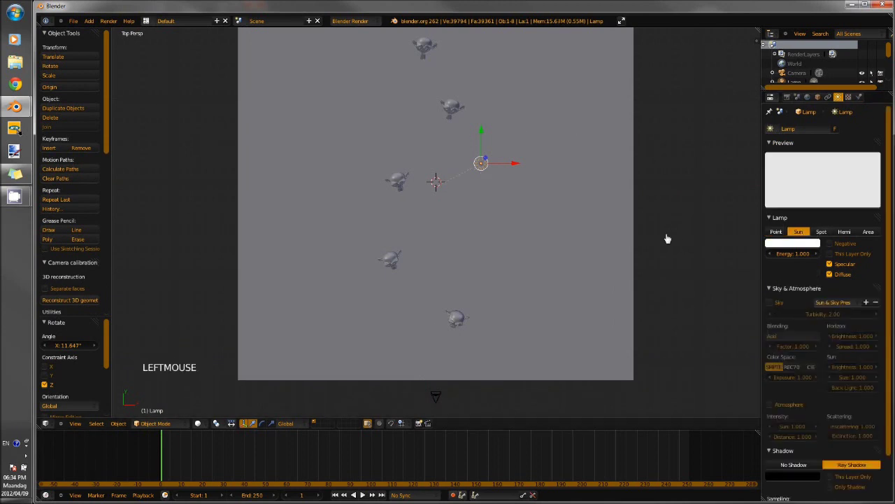
{"action": "key", "text": "r"}
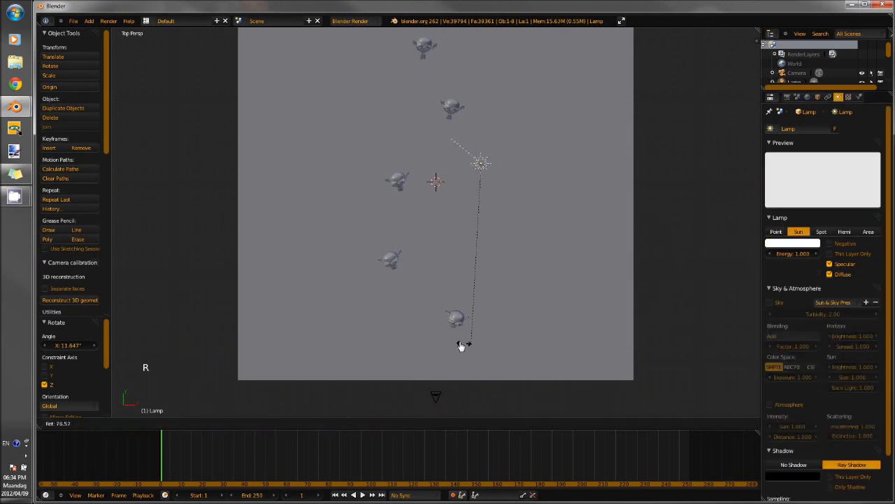
{"action": "left_click", "coordinate": [422, 313]}
{"action": "key", "text": "KP_0"}
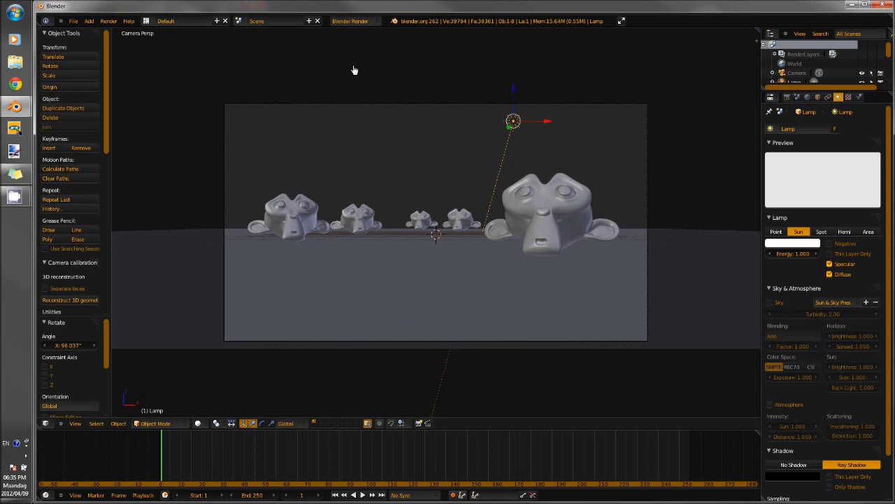
Switch the render engine to Cycles Render and render a test image from the camera
{"action": "left_click", "coordinate": [365, 22]}
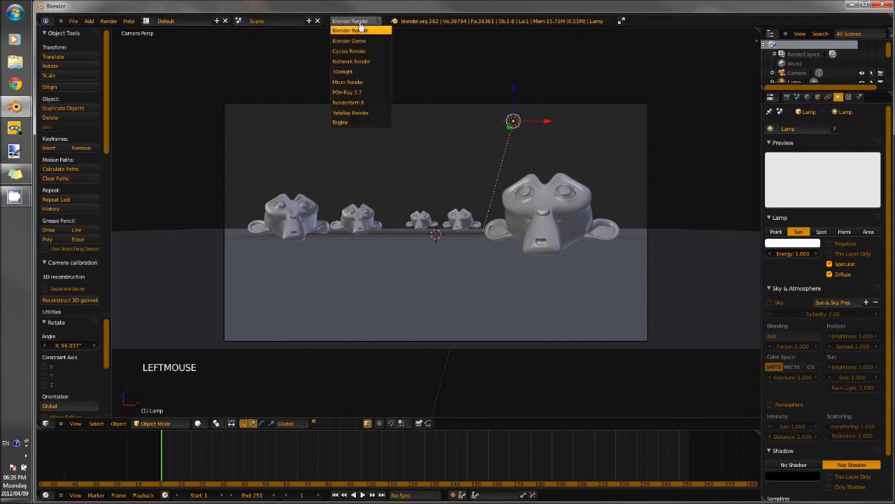
{"action": "left_click", "coordinate": [355, 54]}
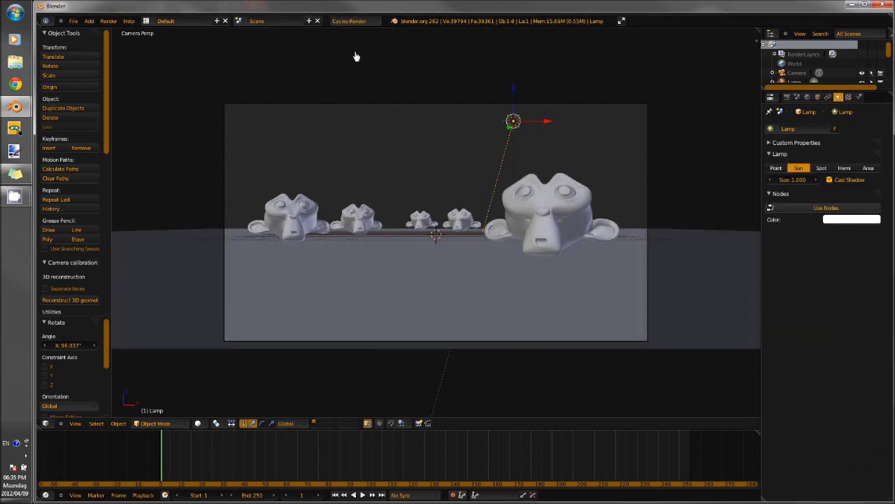
{"action": "scroll", "coordinate": [466, 210], "scroll_direction": "up", "scroll_amount": 1}
{"action": "scroll", "coordinate": [465, 210], "scroll_direction": "up", "scroll_amount": 2}
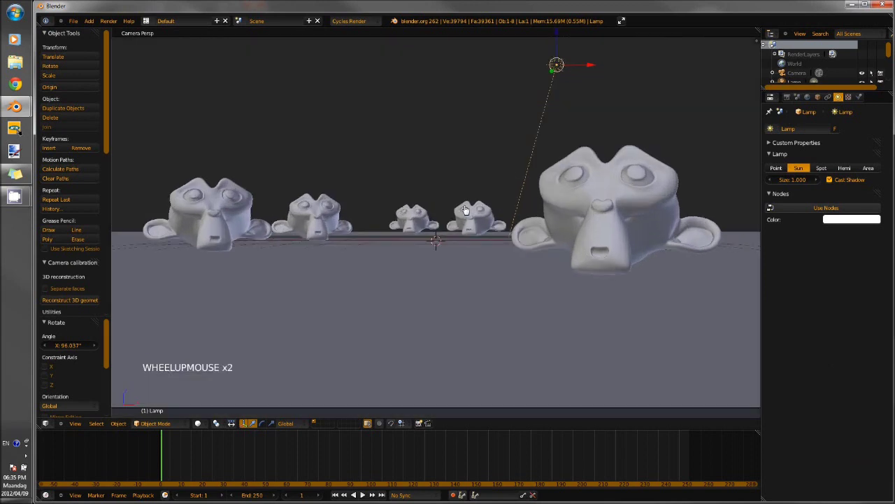
{"action": "scroll", "coordinate": [465, 210], "scroll_direction": "down", "scroll_amount": 3}
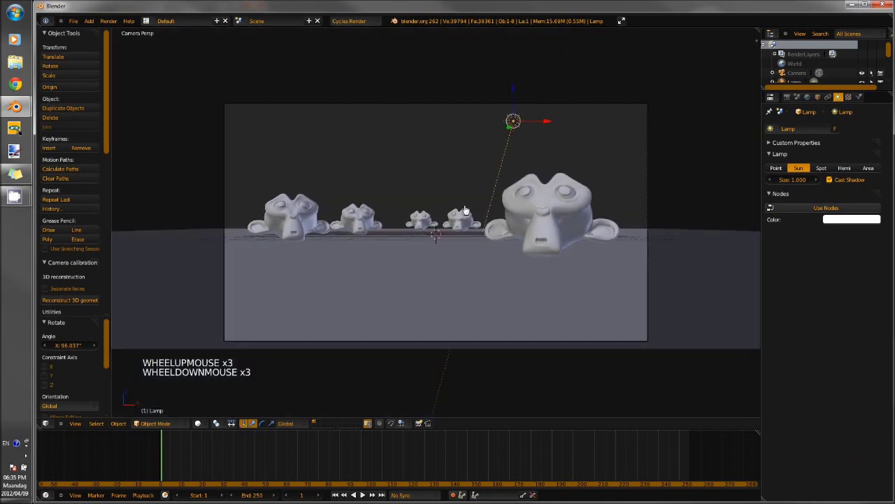
{"action": "scroll", "coordinate": [465, 210], "scroll_direction": "up", "scroll_amount": 2}
{"action": "scroll", "coordinate": [465, 210], "scroll_direction": "down", "scroll_amount": 1}
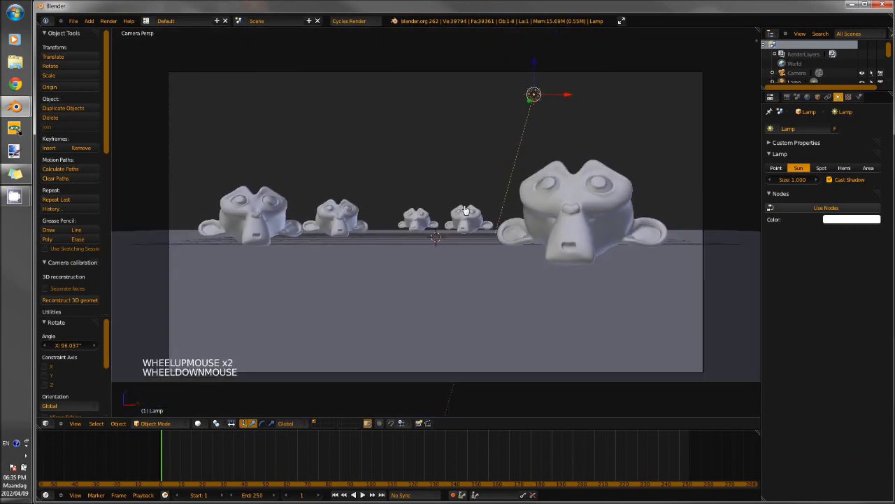
{"action": "key", "text": "F12"}
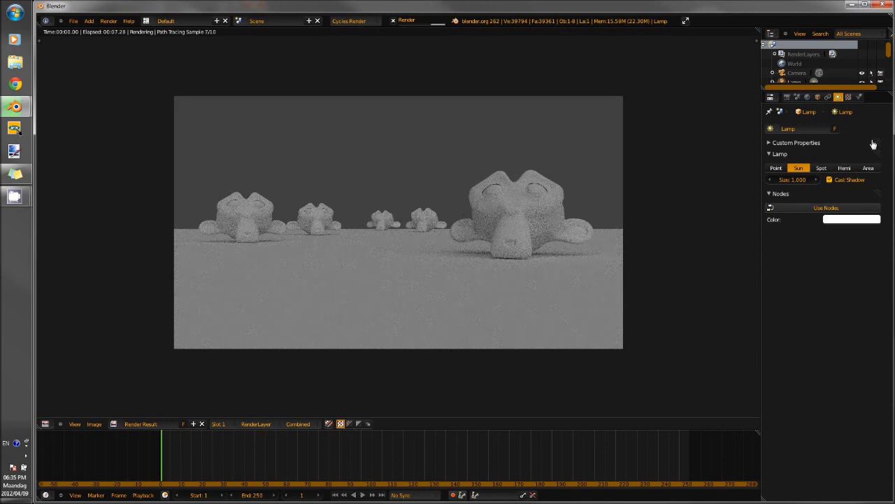
Set the world's surface color to black and close the rendered image
{"action": "left_click", "coordinate": [805, 97]}
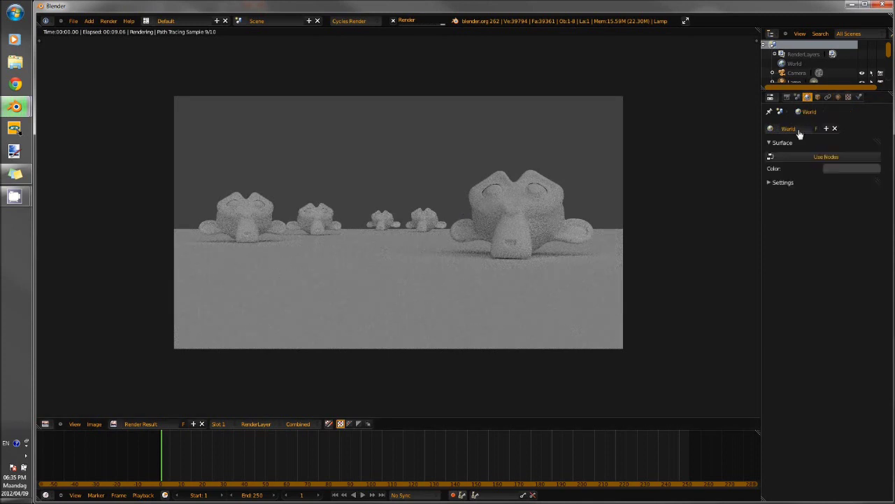
{"action": "left_click", "coordinate": [861, 168]}
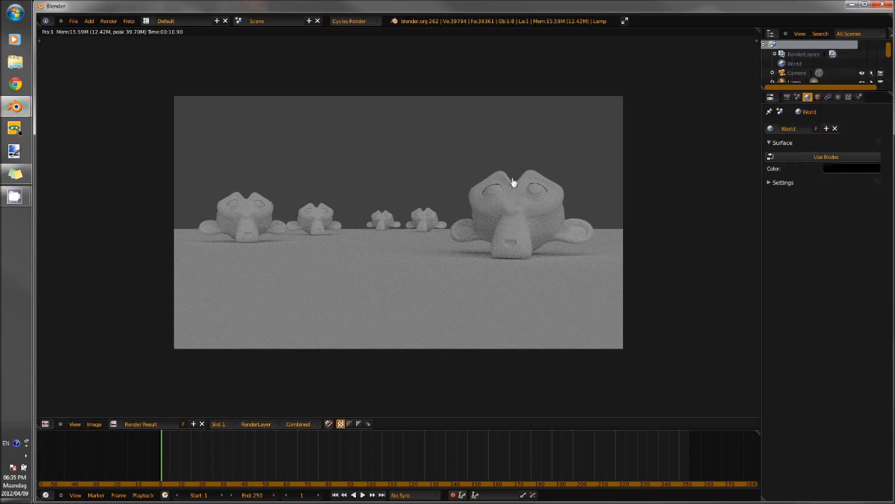
{"action": "key", "text": "F11"}
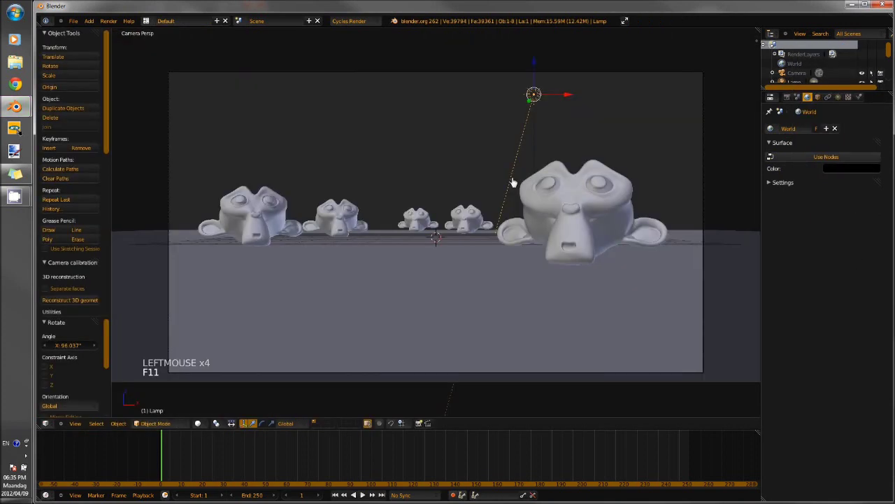
Select the camera and review the Cycles integrator's sampling settings
{"action": "right_click", "coordinate": [574, 74]}
{"action": "left_click", "coordinate": [788, 99]}
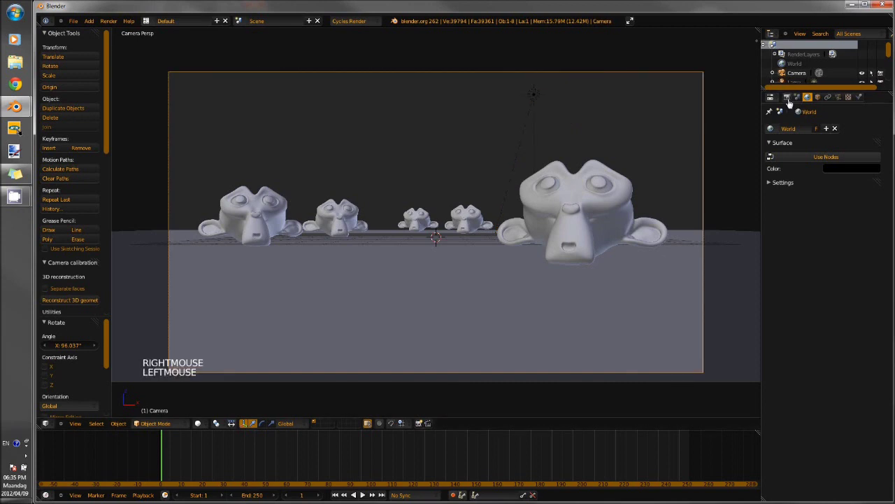
{"action": "left_click", "coordinate": [788, 99]}
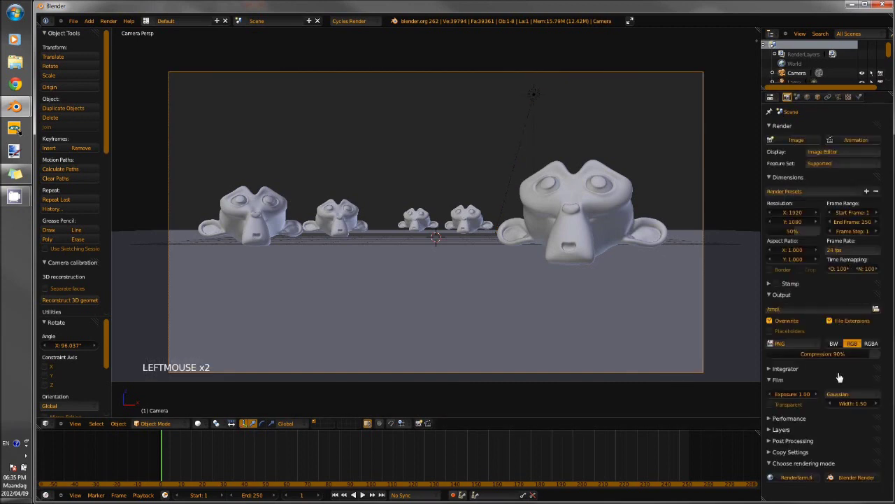
{"action": "left_click", "coordinate": [777, 369]}
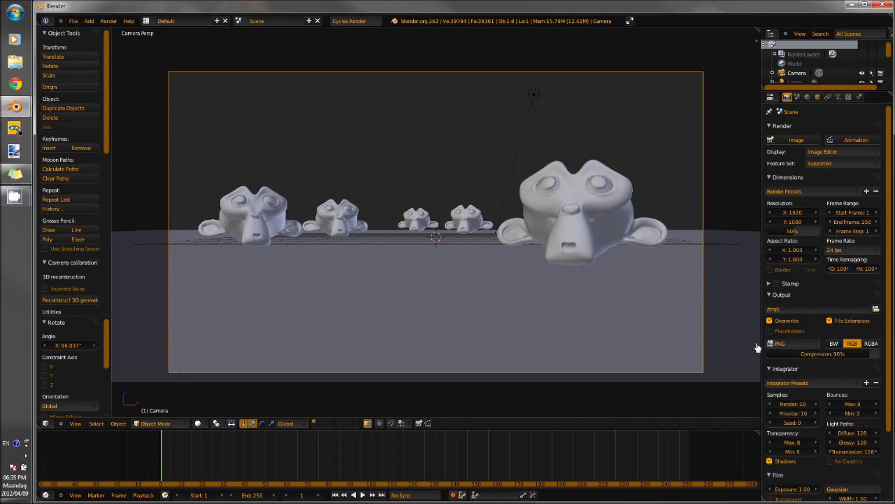
{"action": "left_click", "coordinate": [775, 370]}
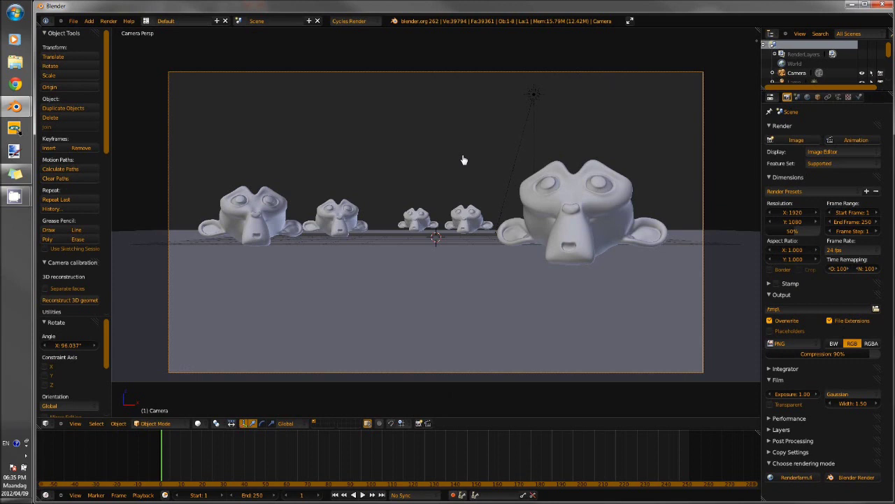
In the top view, duplicate the camera and place the copy a short distance from the original in the positive X direction
{"action": "key", "text": "KP_7"}
{"action": "key", "text": "KP_5"}
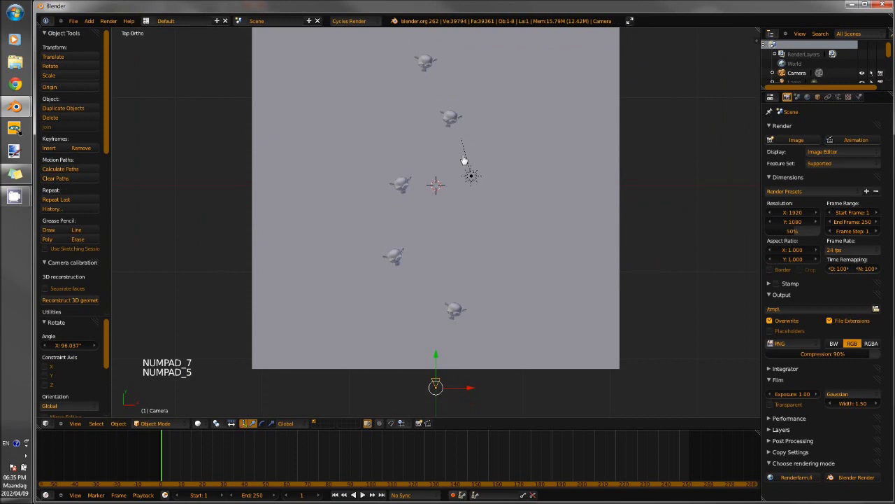
{"action": "scroll", "coordinate": [480, 277], "scroll_direction": "down", "scroll_amount": 3, "text": "shift"}
{"action": "scroll", "coordinate": [479, 277], "scroll_direction": "down", "scroll_amount": 6, "text": "shift"}
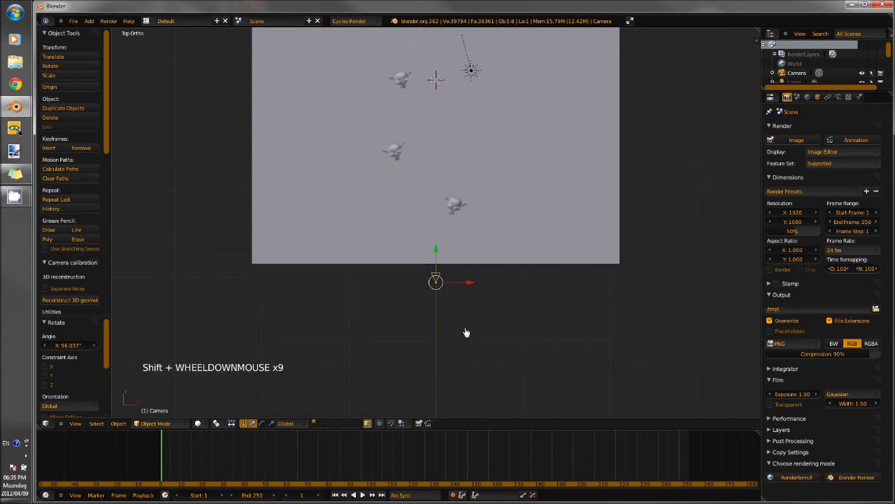
{"action": "scroll", "coordinate": [446, 264], "scroll_direction": "up", "scroll_amount": 6}
{"action": "scroll", "coordinate": [446, 264], "scroll_direction": "down", "scroll_amount": 9, "text": "shift"}
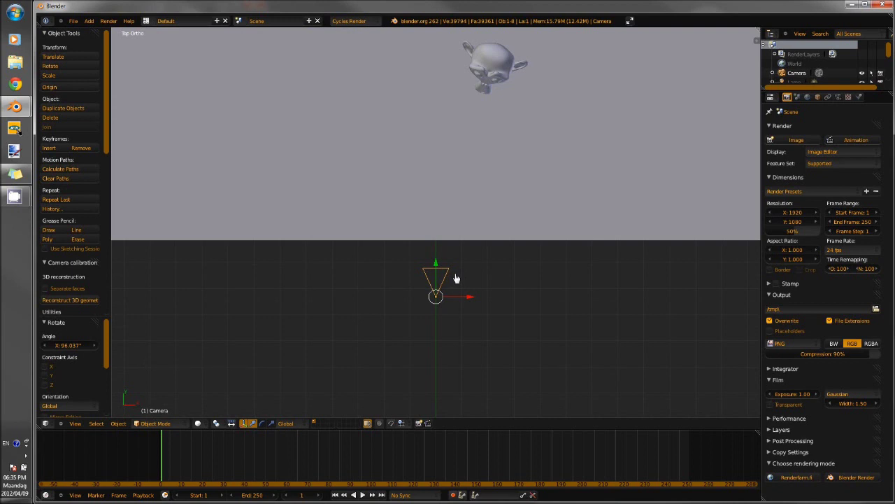
{"action": "key", "text": "shift+d"}
{"action": "key", "text": "x"}
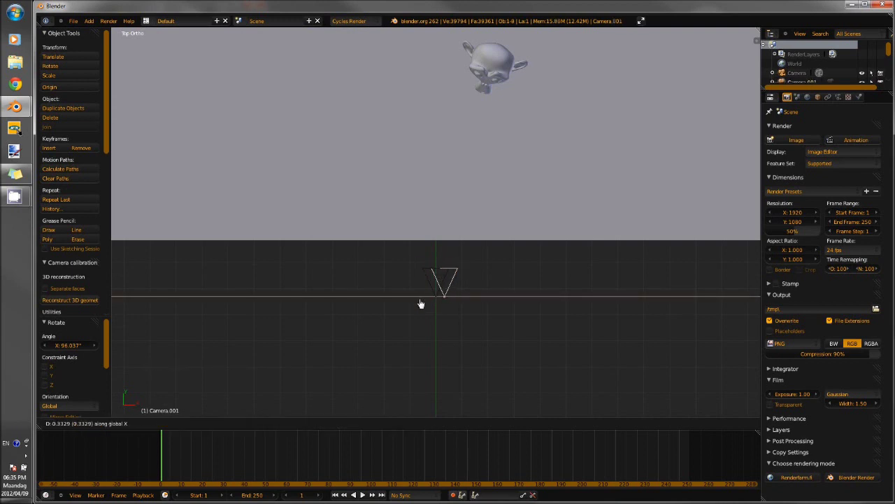
{"action": "left_click", "coordinate": [436, 259], "text": "shift"}
From a tilted close-up view, nudge the duplicated camera about 0.056 along X toward the original camera
{"action": "key", "text": "KP_2"}
{"action": "key", "text": "KP_2"}
{"action": "key", "text": "KP_2"}
{"action": "key", "text": "KP_2"}
{"action": "scroll", "coordinate": [454, 308], "scroll_direction": "up", "scroll_amount": 6}
{"action": "left_click_drag", "start_coordinate": [484, 335], "coordinate": [440, 349]}
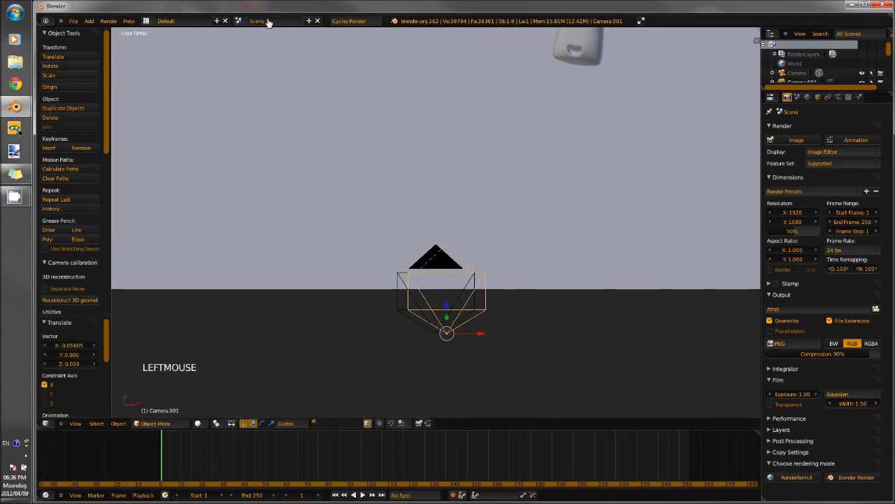
Rename the scene as left and select the original camera
{"action": "left_click", "coordinate": [268, 21]}
{"action": "key", "text": "Return"}
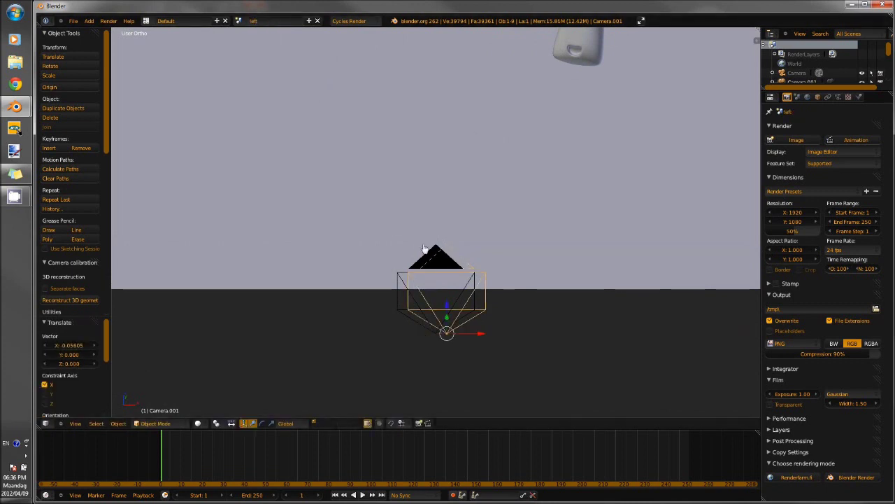
{"action": "right_click", "coordinate": [449, 259]}
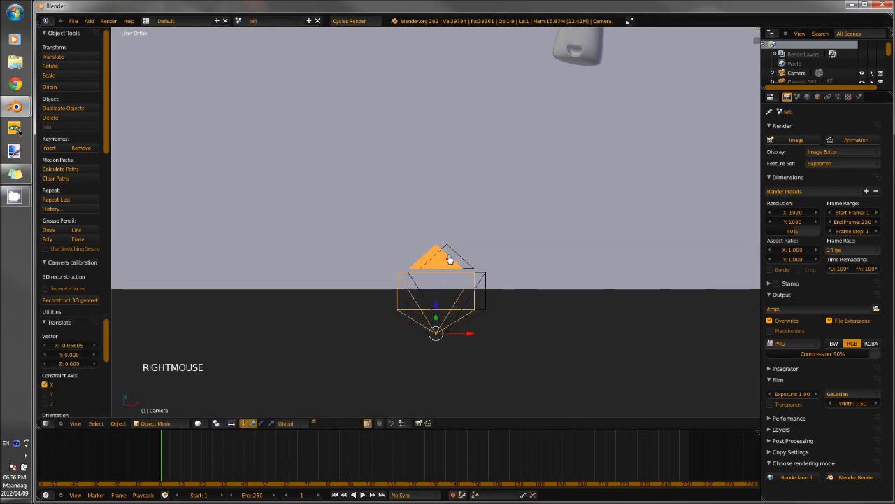
Create a full copy of the left scene and rename the copy as right
{"action": "left_click", "coordinate": [310, 22]}
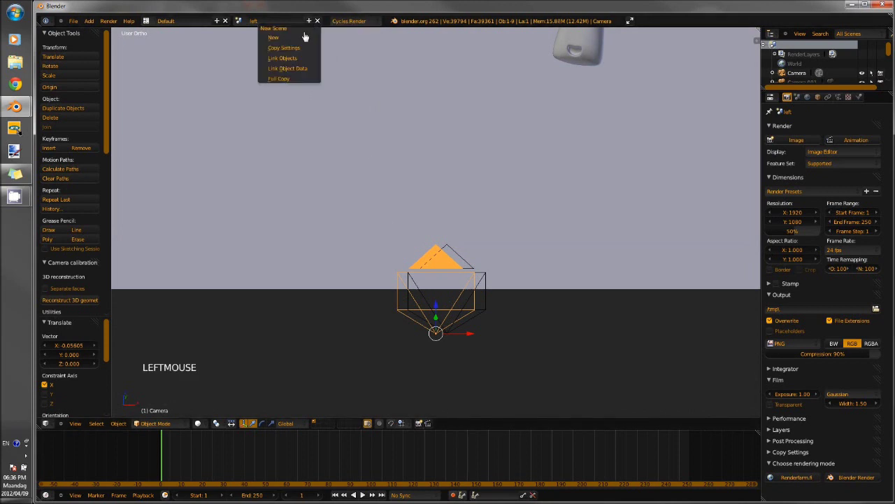
{"action": "left_click", "coordinate": [291, 79]}
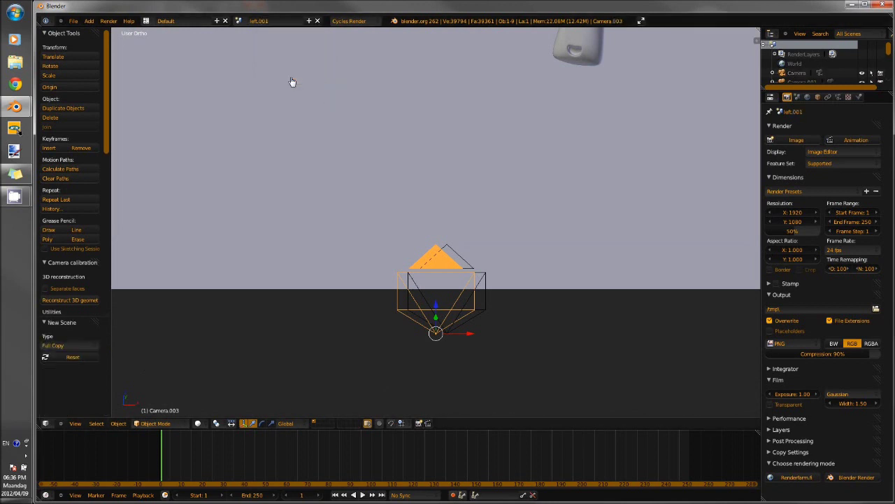
{"action": "left_click", "coordinate": [274, 22]}
{"action": "type", "text": "right"}
{"action": "key", "text": "Return"}
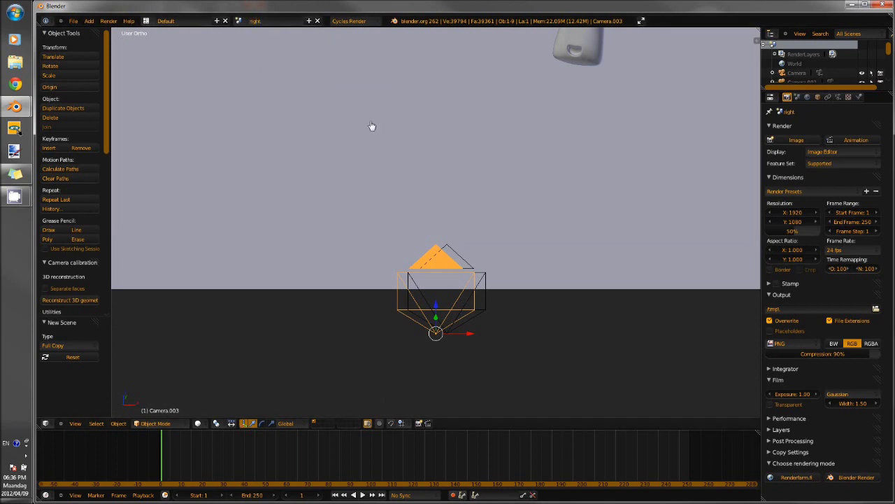
Make the duplicated camera, offset along X, the active camera of the right scene
{"action": "right_click", "coordinate": [488, 277]}
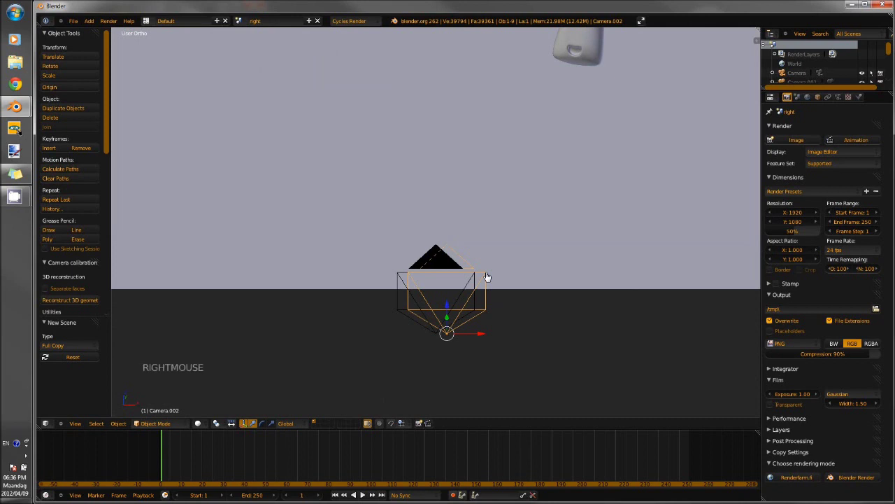
{"action": "key", "text": "ctrl+KP_0"}
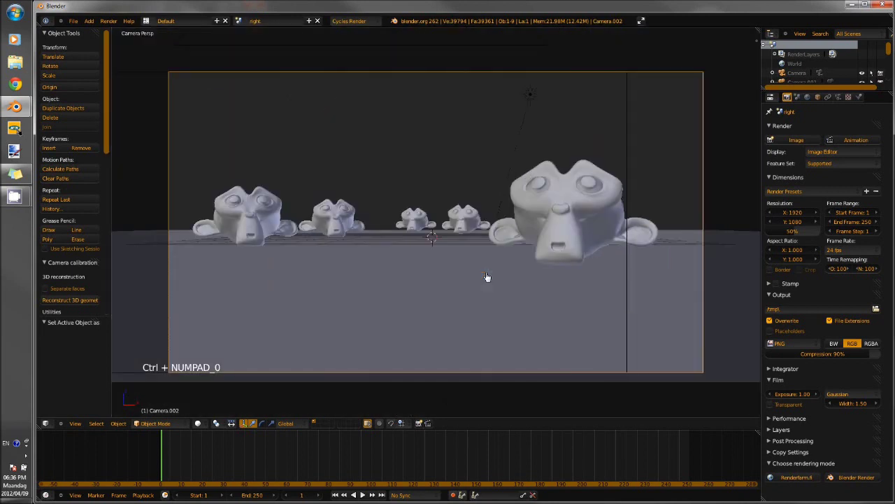
Switch back and forth between the left and right scenes to compare their camera views
{"action": "left_click", "coordinate": [239, 21]}
{"action": "left_click", "coordinate": [240, 34]}
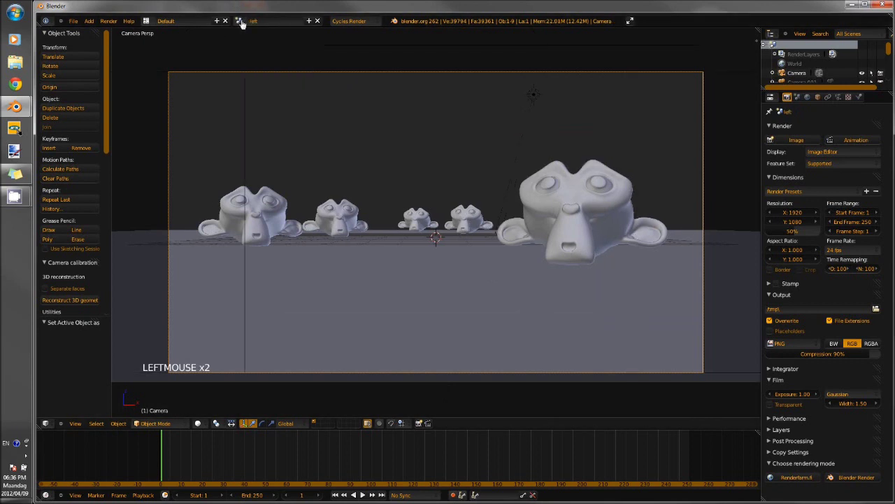
{"action": "left_click", "coordinate": [238, 21]}
{"action": "left_click", "coordinate": [245, 44]}
{"action": "left_click", "coordinate": [240, 21]}
{"action": "left_click", "coordinate": [246, 35]}
{"action": "left_click", "coordinate": [240, 21]}
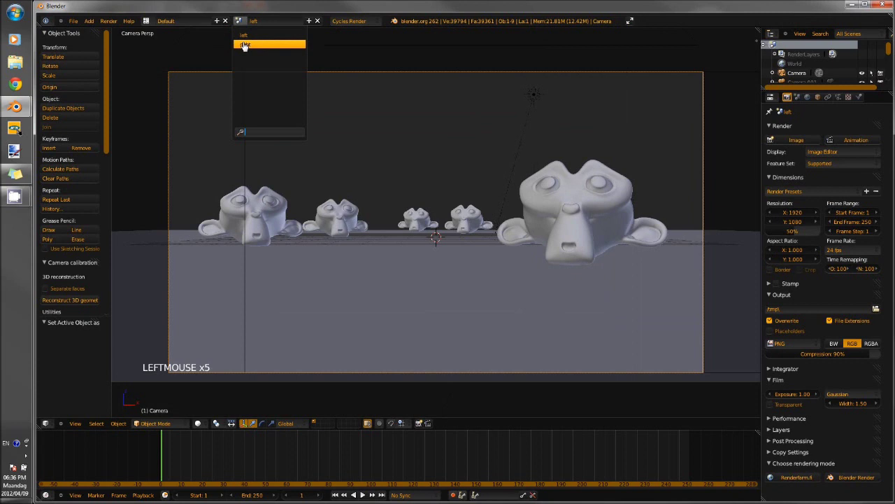
{"action": "left_click", "coordinate": [245, 44]}
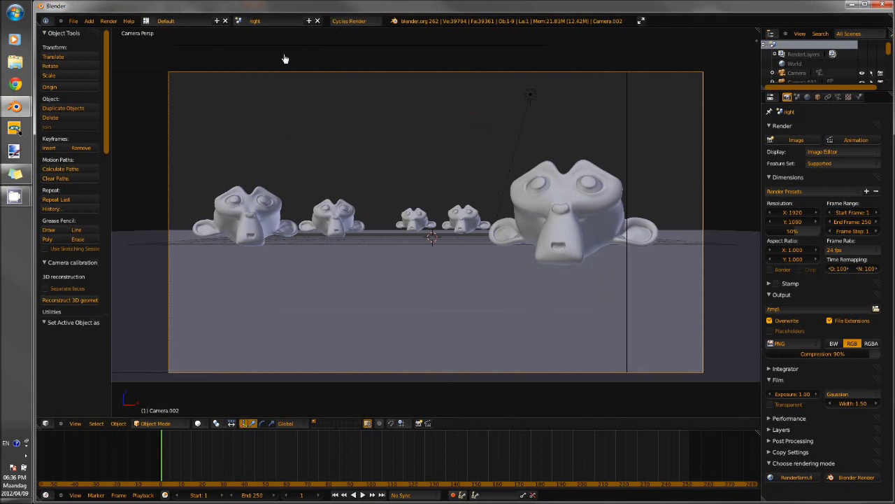
Return to the left scene and render its camera view with Cycles
{"action": "left_click", "coordinate": [238, 21]}
{"action": "left_click", "coordinate": [246, 36]}
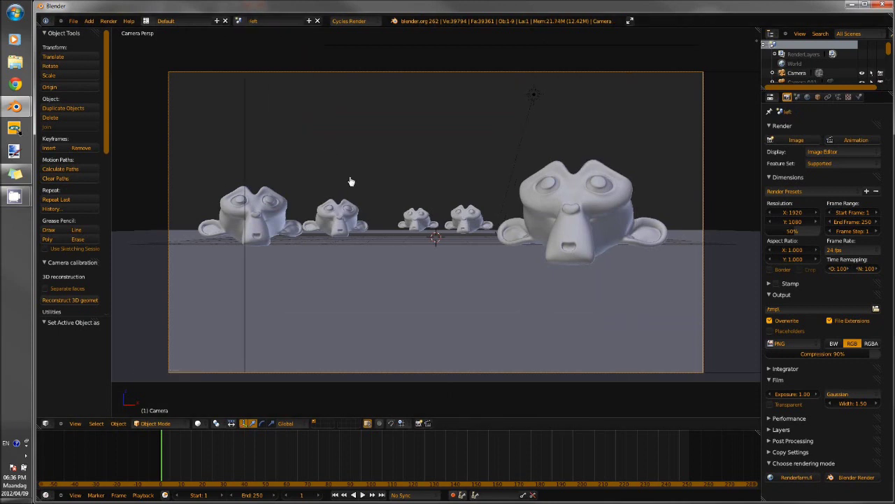
{"action": "key", "text": "F12"}
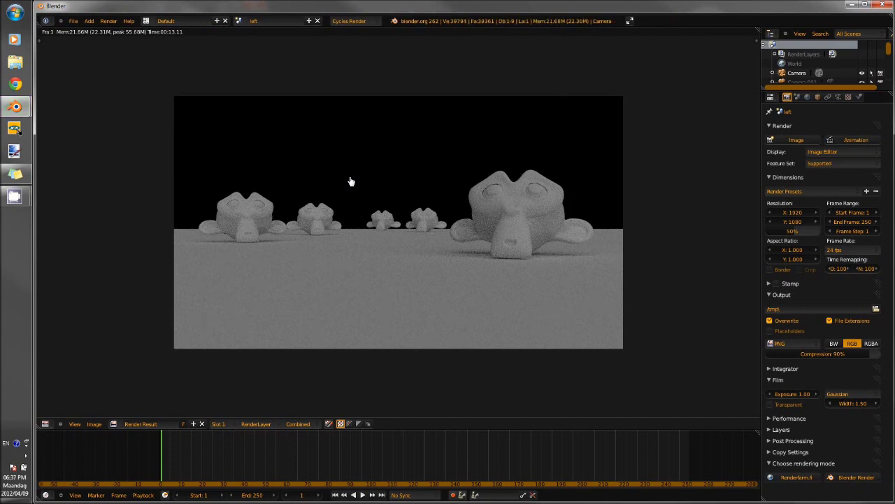
Switch to the Compositing screen layout, enable compositing nodes, and move the Render Layers node up and away from the Composite node
{"action": "key", "text": "F11"}
{"action": "key", "text": "ctrl+Left"}
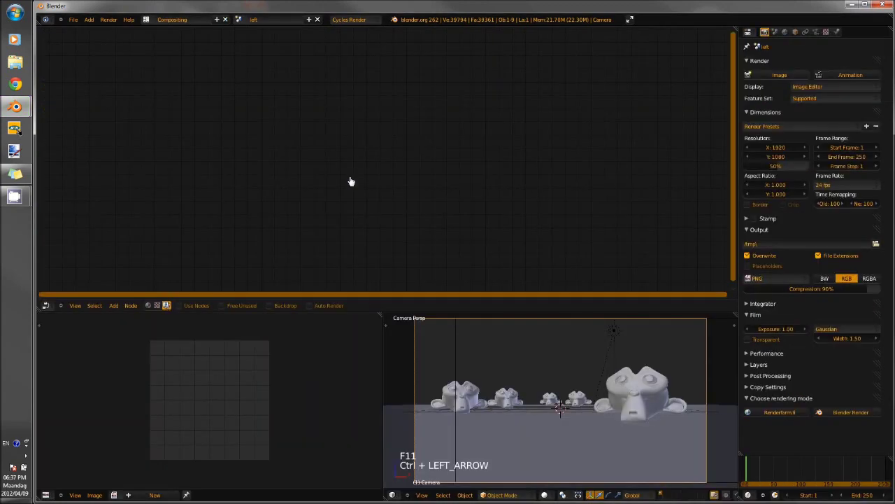
{"action": "left_click", "coordinate": [180, 306]}
{"action": "left_click_drag", "start_coordinate": [268, 119], "coordinate": [231, 112]}
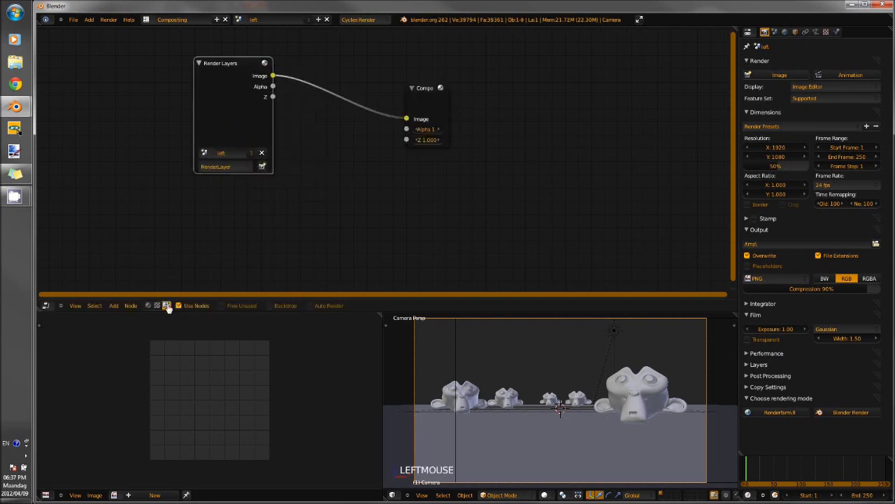
{"action": "left_click_drag", "start_coordinate": [219, 112], "coordinate": [211, 91]}
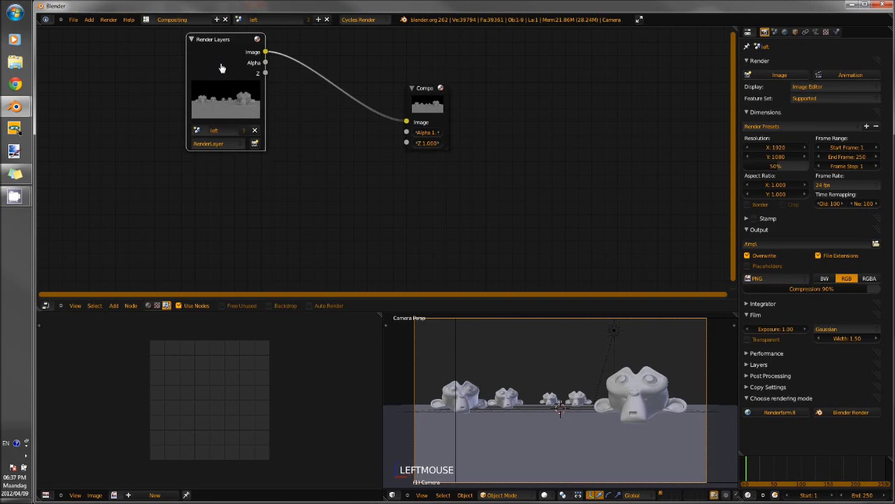
Duplicate the Render Layers node beneath the original with its scene set to right, and move the Composite node farther away for space
{"action": "key", "text": "shift+d"}
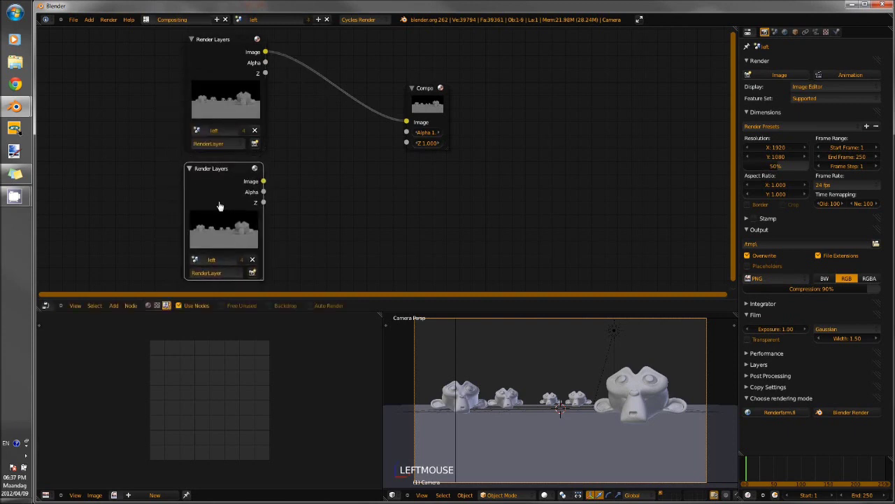
{"action": "left_click", "coordinate": [202, 273]}
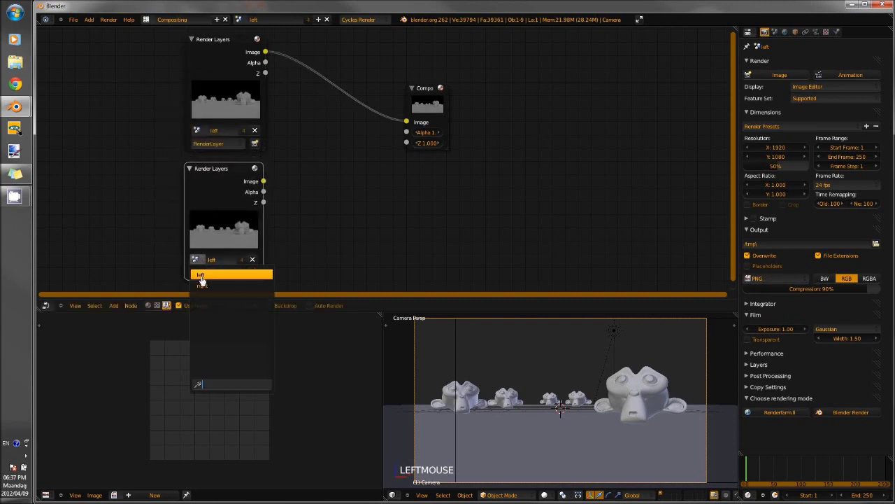
{"action": "left_click", "coordinate": [202, 284]}
{"action": "left_click_drag", "start_coordinate": [439, 103], "coordinate": [528, 112]}
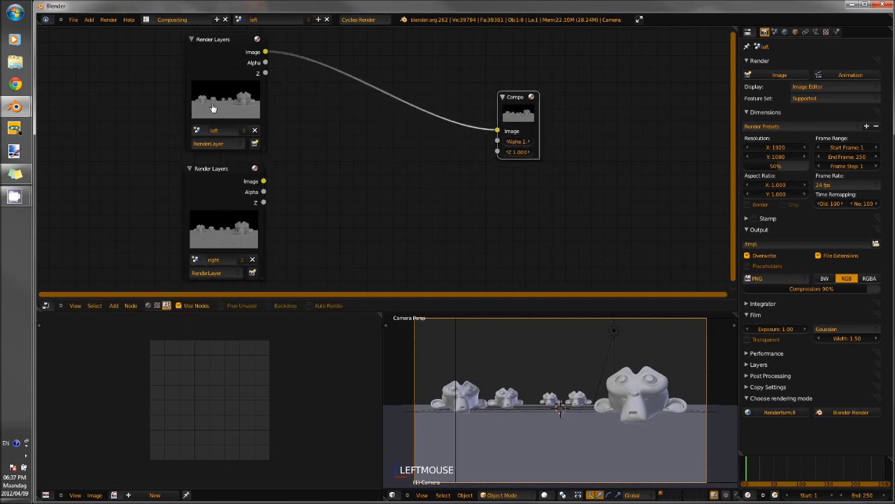
{"action": "left_click", "coordinate": [235, 221]}
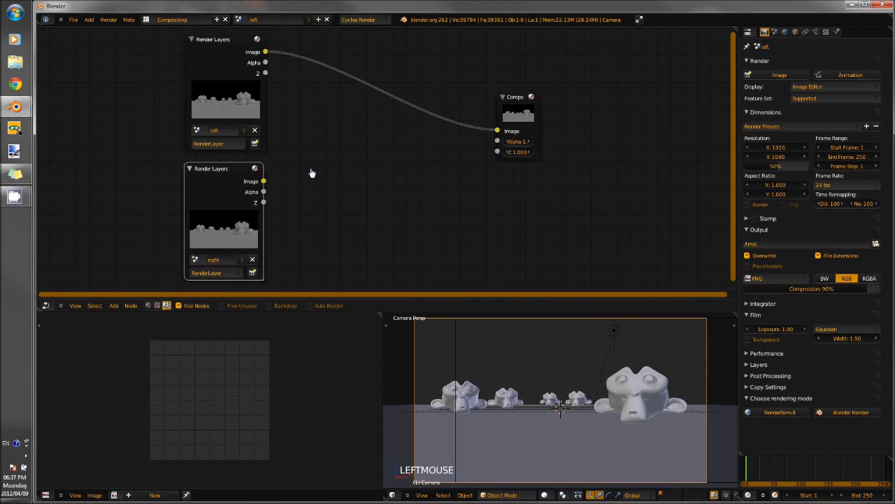
Insert a Separate RGBA node on the link between the left scene's Render Layers node and the Composite node
{"action": "key", "text": "shift+a"}
{"action": "mouse_move", "coordinate": [297, 215]}
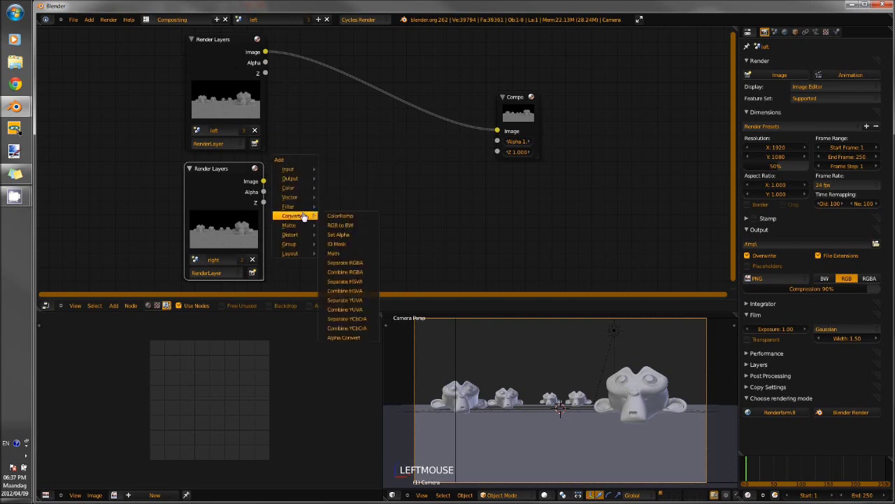
{"action": "left_click", "coordinate": [359, 261]}
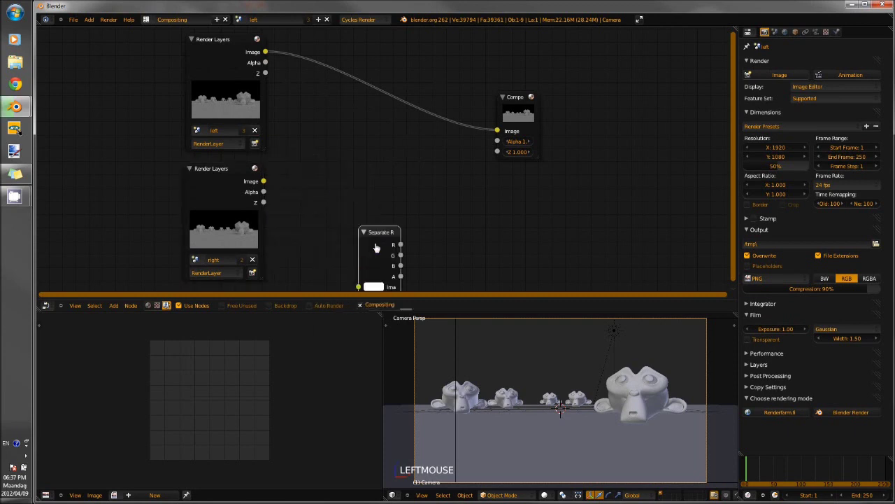
{"action": "left_click", "coordinate": [359, 130]}
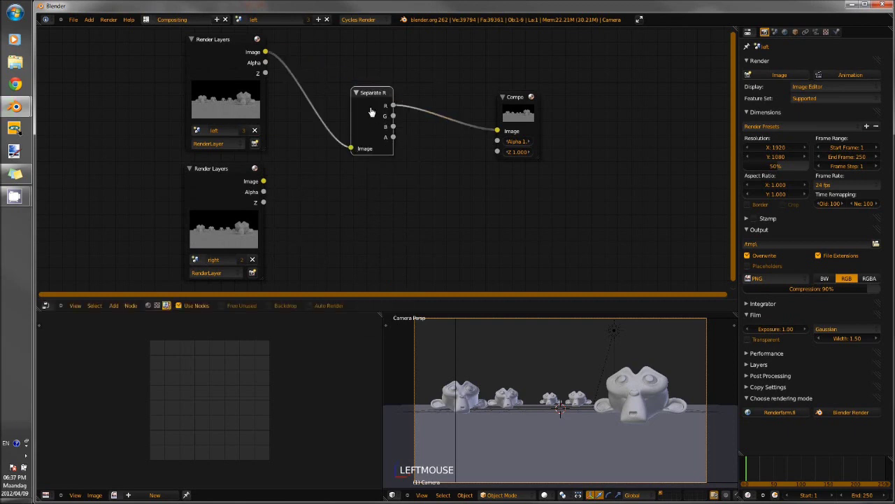
Duplicate the Separate RGBA node and feed it the image from the right scene's Render Layers node
{"action": "key", "text": "shift+d"}
{"action": "left_click", "coordinate": [366, 200]}
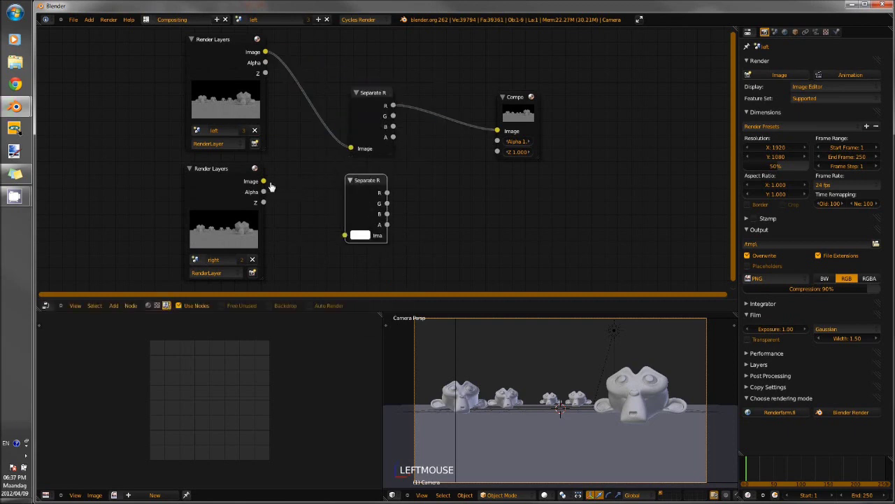
{"action": "left_click_drag", "start_coordinate": [265, 181], "coordinate": [344, 236]}
Render the left and right scenes through the compositing node setup
{"action": "left_click", "coordinate": [209, 59]}
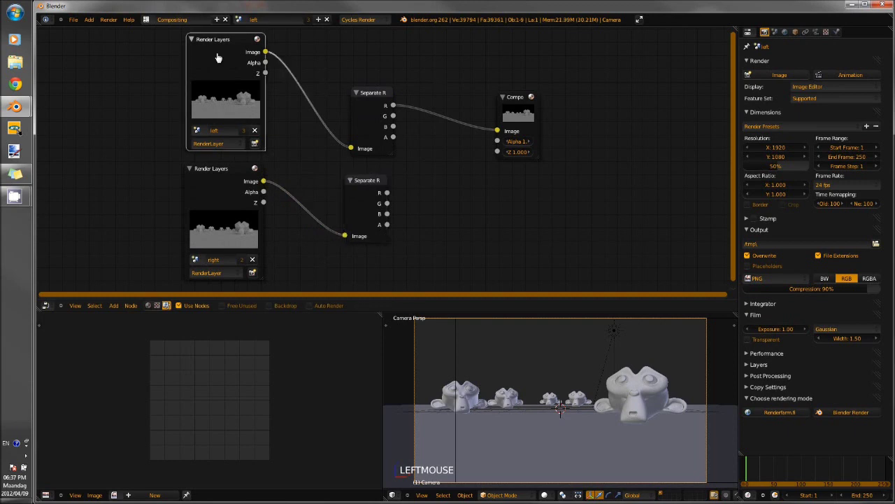
{"action": "left_click", "coordinate": [366, 111]}
{"action": "left_click", "coordinate": [231, 186]}
{"action": "left_click", "coordinate": [353, 196]}
{"action": "key", "text": "shift+a"}
{"action": "mouse_move", "coordinate": [415, 217]}
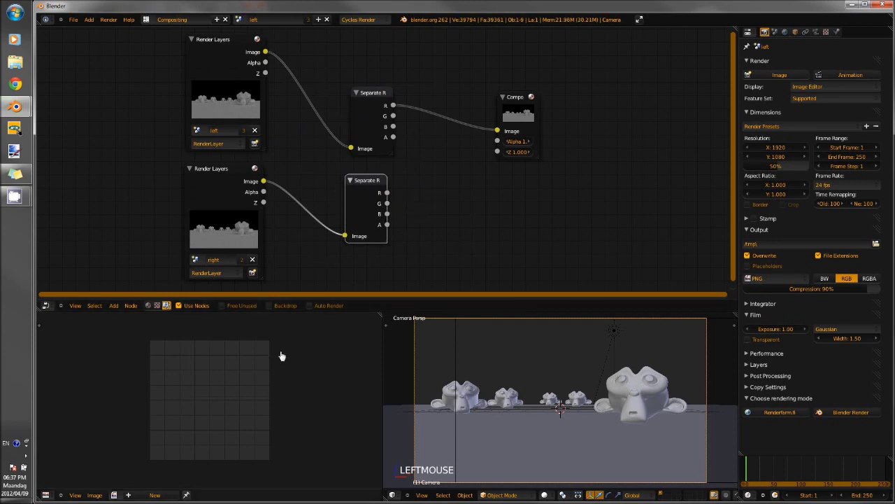
{"action": "key", "text": "F12"}
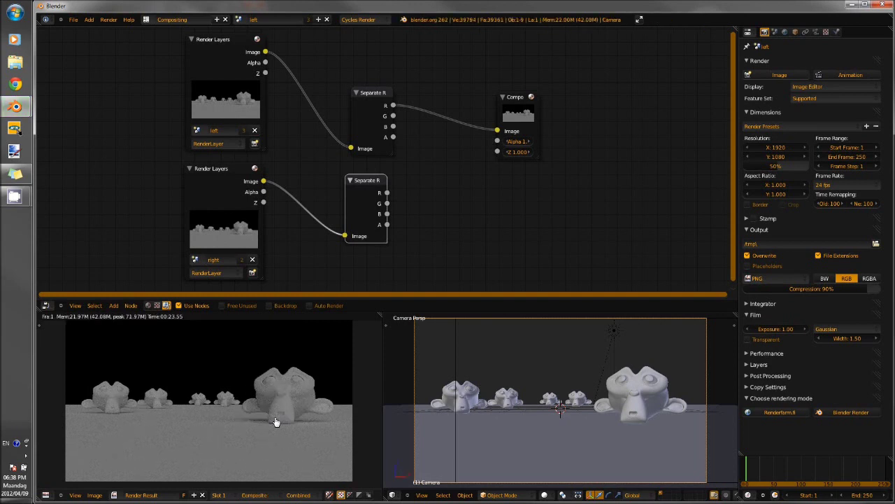
Align the right scene's Separate RGBA node directly beneath the left scene's one
{"action": "left_click_drag", "start_coordinate": [363, 195], "coordinate": [369, 194]}
{"action": "left_click", "coordinate": [360, 151]}
{"action": "left_click", "coordinate": [359, 196]}
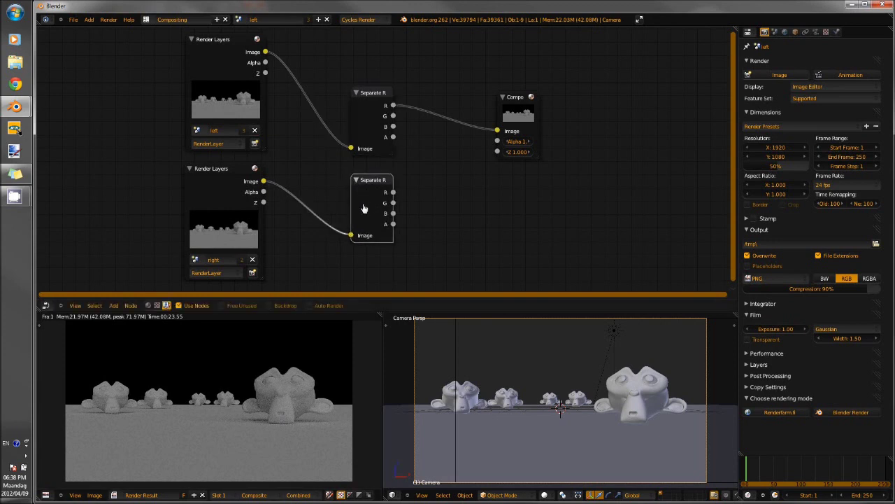
Insert a Combine RGBA node before the Composite node, fed by the left image's red channel and the right image's green and blue channels
{"action": "key", "text": "shift+a"}
{"action": "mouse_move", "coordinate": [364, 206]}
{"action": "left_click", "coordinate": [397, 260]}
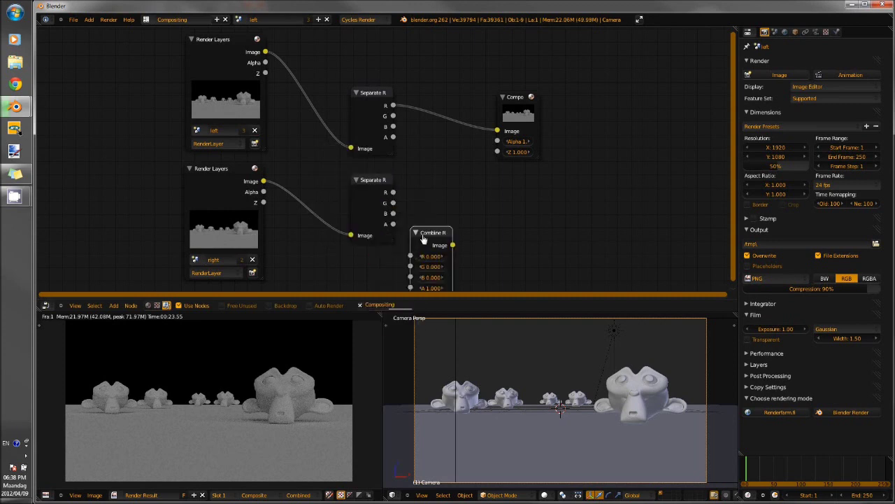
{"action": "left_click_drag", "start_coordinate": [454, 117], "coordinate": [449, 121]}
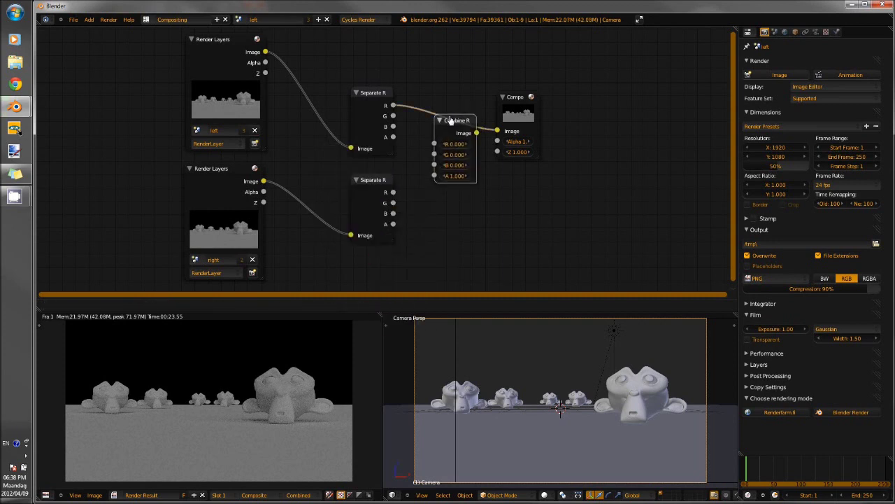
{"action": "left_click", "coordinate": [449, 120]}
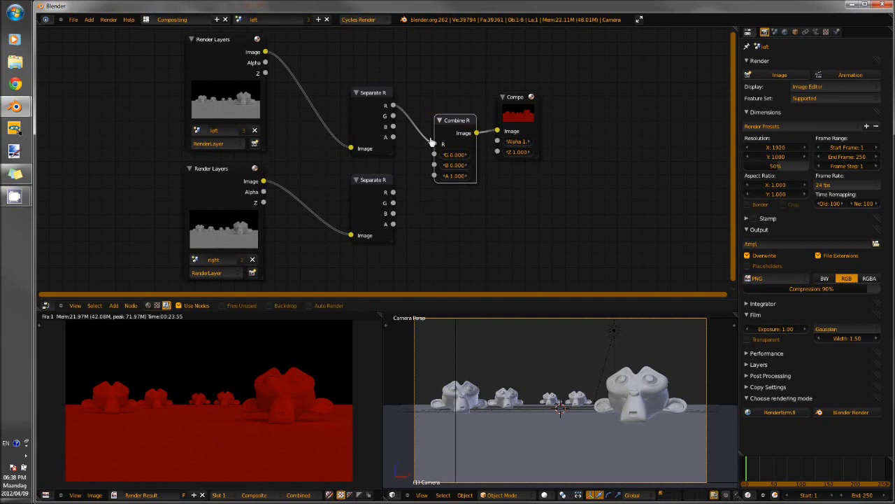
{"action": "left_click_drag", "start_coordinate": [394, 203], "coordinate": [434, 155]}
{"action": "left_click_drag", "start_coordinate": [393, 213], "coordinate": [434, 165]}
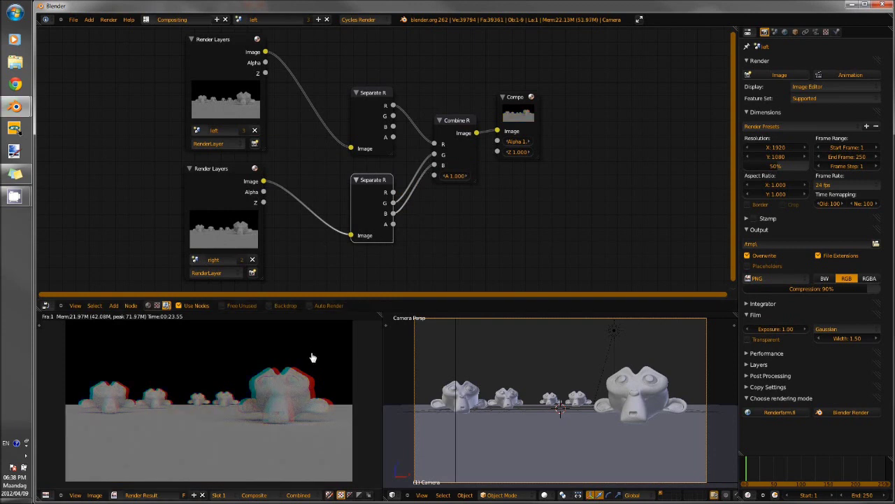
Examine the red-cyan render result enlarged in a maximized image editor
{"action": "key", "text": "ctrl+Up"}
{"action": "scroll", "coordinate": [357, 338], "scroll_direction": "up", "scroll_amount": 4}
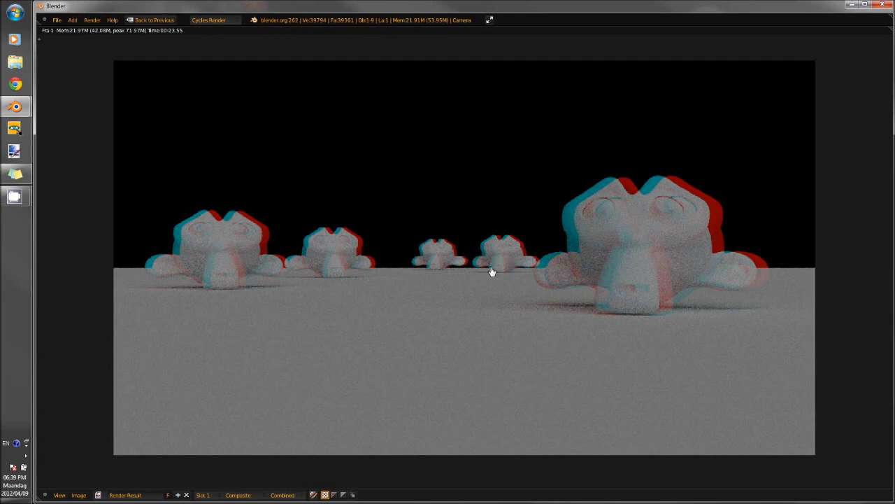
{"action": "left_click_drag", "start_coordinate": [479, 265], "coordinate": [437, 261]}
{"action": "key", "text": "F3"}
{"action": "left_click", "coordinate": [70, 235]}
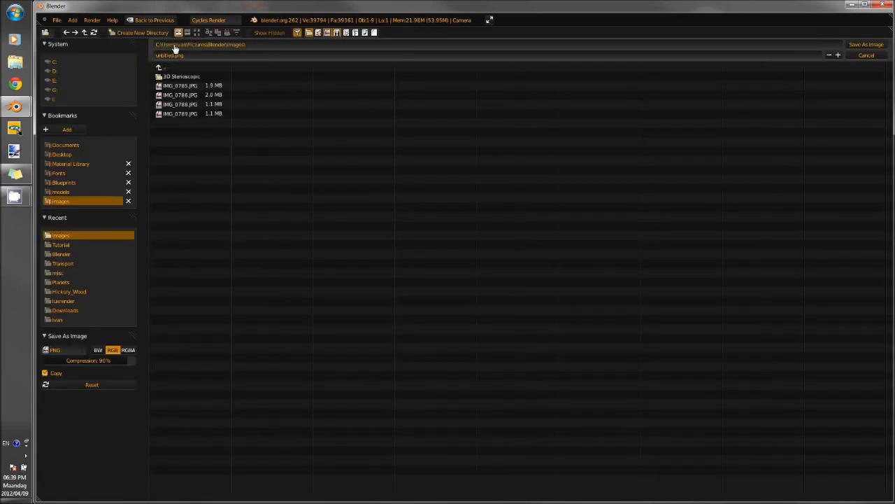
{"action": "left_click", "coordinate": [180, 76]}
{"action": "left_click", "coordinate": [180, 77]}
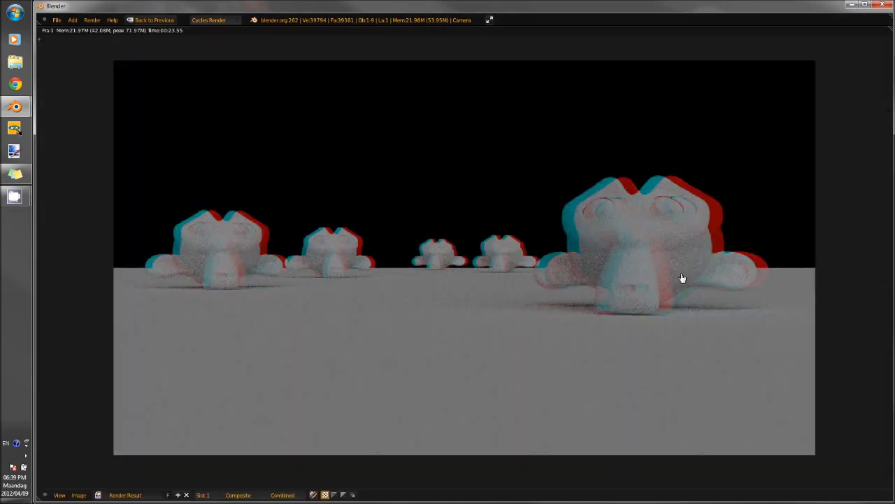
{"action": "left_click", "coordinate": [868, 55]}
Close the monkey-head session and begin with a fresh default Blender scene
{"action": "left_click", "coordinate": [571, 301]}
{"action": "left_click", "coordinate": [879, 6]}
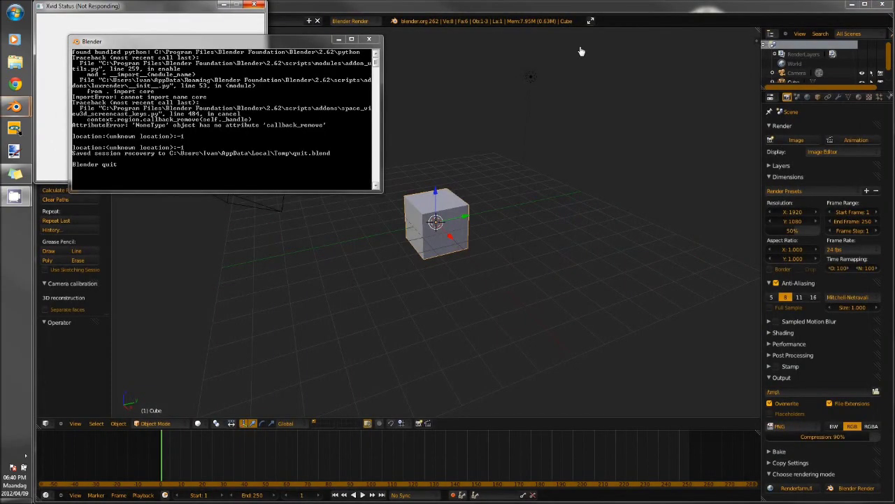
{"action": "left_click", "coordinate": [531, 77]}
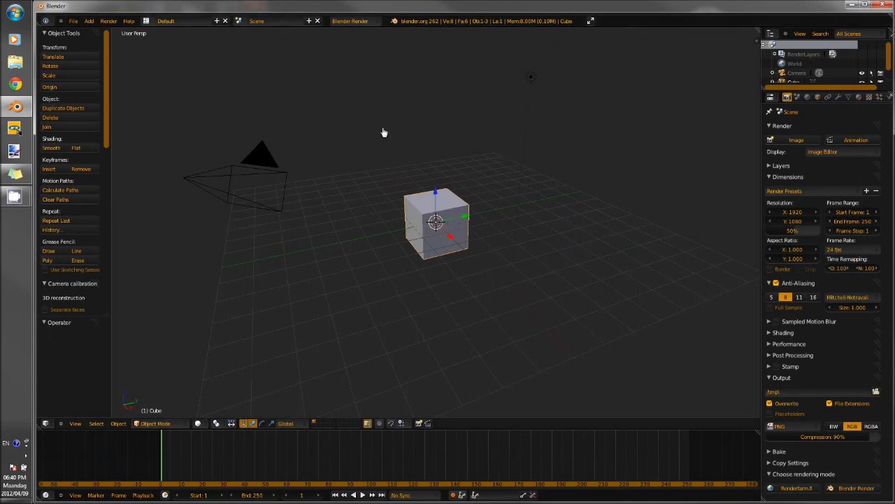
Delete the default cube and lamp together, and select the remaining camera
{"action": "key", "text": "b"}
{"action": "left_click_drag", "start_coordinate": [367, 58], "coordinate": [611, 296]}
{"action": "key", "text": "Delete"}
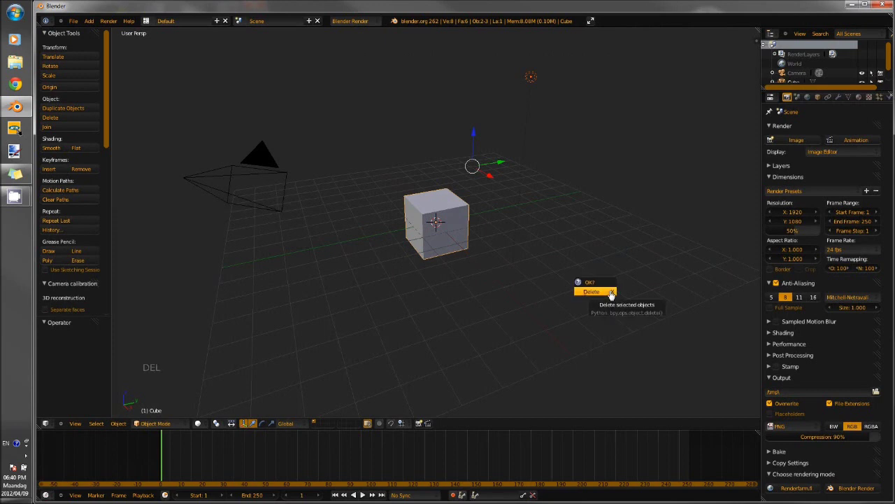
{"action": "left_click", "coordinate": [611, 294]}
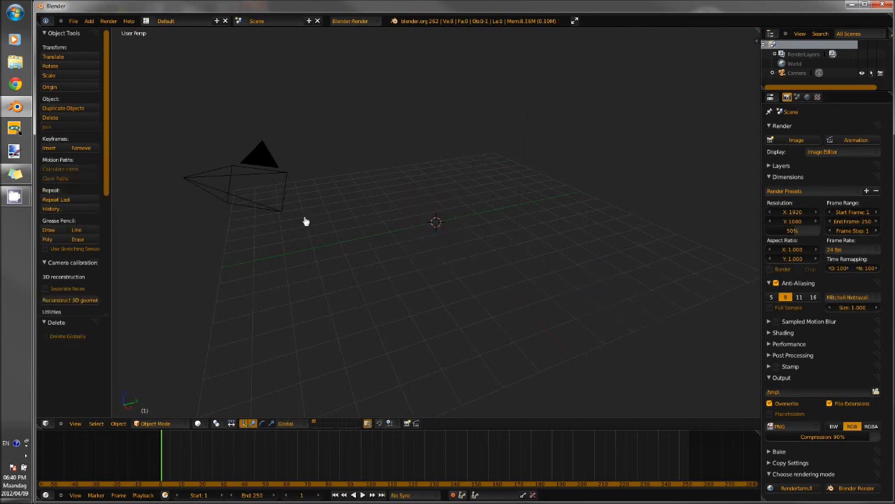
{"action": "right_click", "coordinate": [265, 165]}
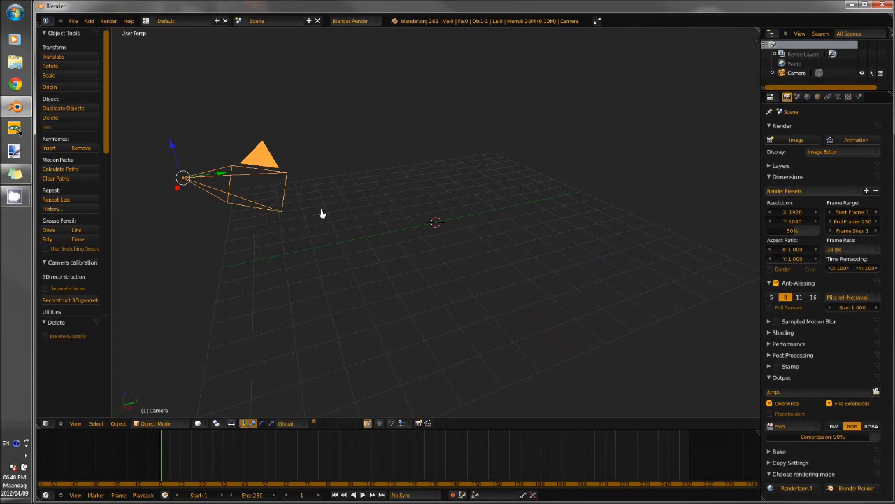
In the Compositing screen layout, enable nodes and delete the default Render Layers node
{"action": "key", "text": "ctrl+Left"}
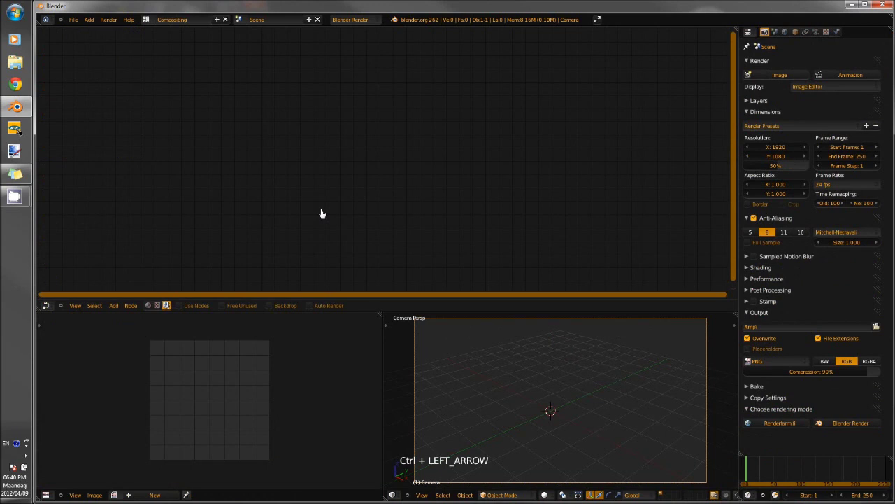
{"action": "left_click", "coordinate": [179, 305]}
{"action": "left_click_drag", "start_coordinate": [282, 124], "coordinate": [241, 77]}
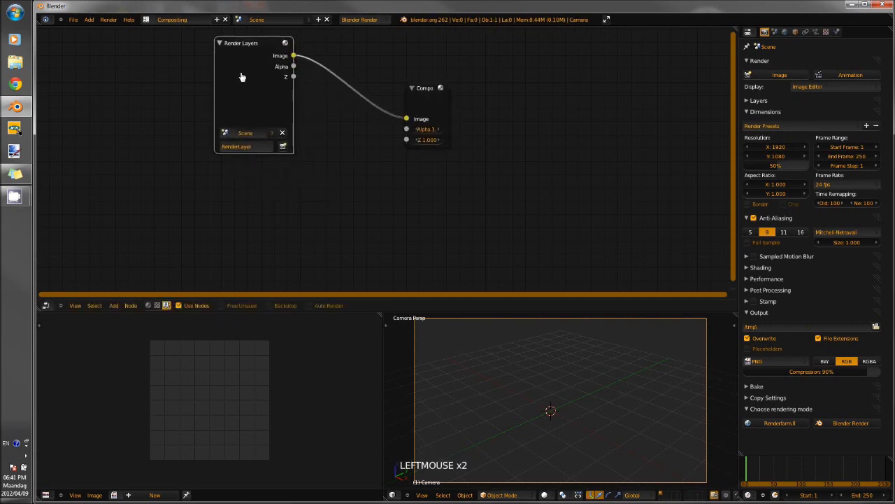
{"action": "key", "text": "x"}
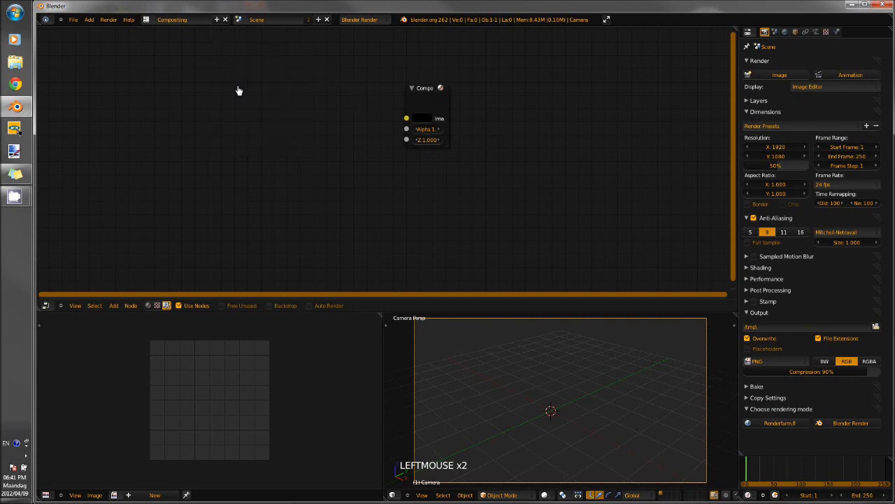
Add an Image input node and load IMG_0785.JPG from the images folder into it
{"action": "key", "text": "shift+a"}
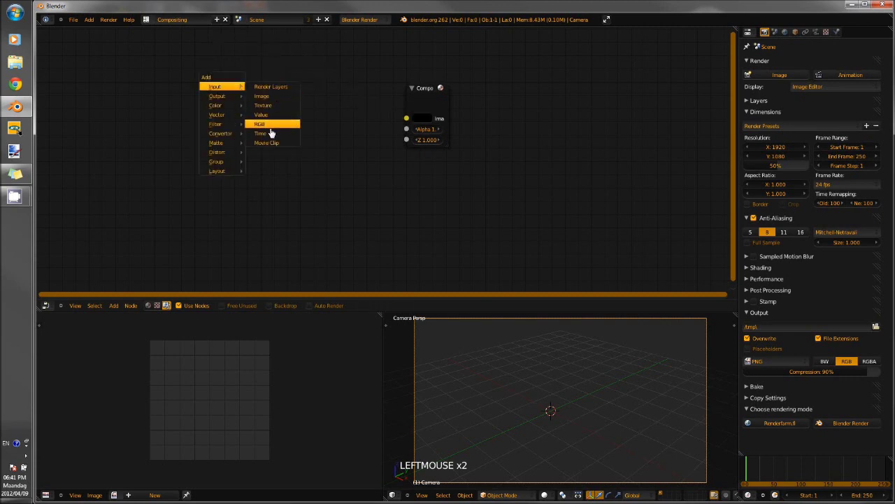
{"action": "mouse_move", "coordinate": [232, 96]}
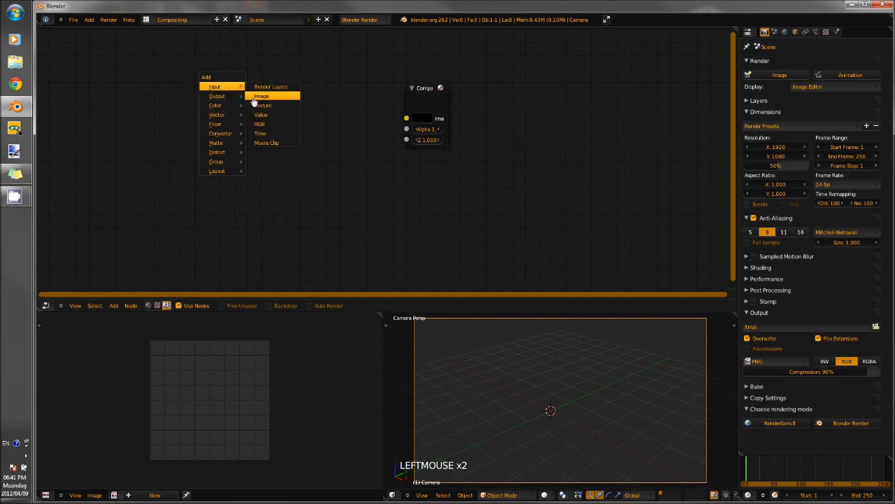
{"action": "left_click", "coordinate": [253, 97]}
{"action": "left_click", "coordinate": [266, 91]}
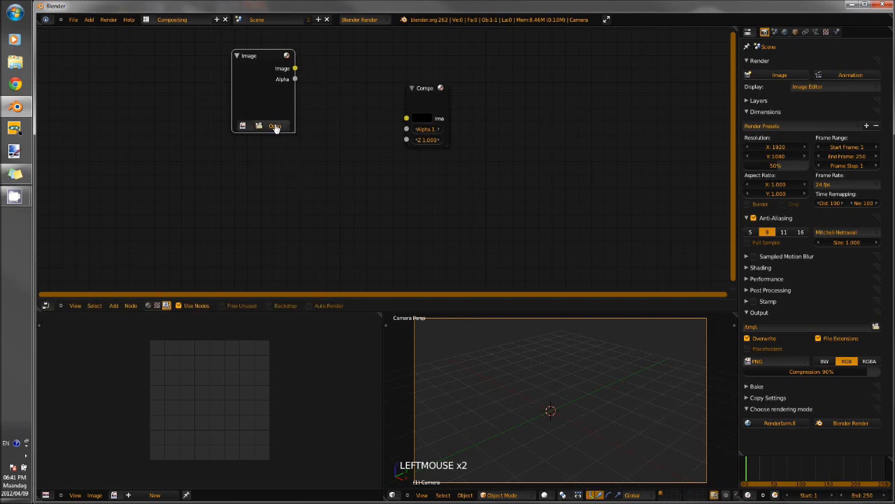
{"action": "left_click", "coordinate": [275, 127]}
{"action": "left_click", "coordinate": [77, 238]}
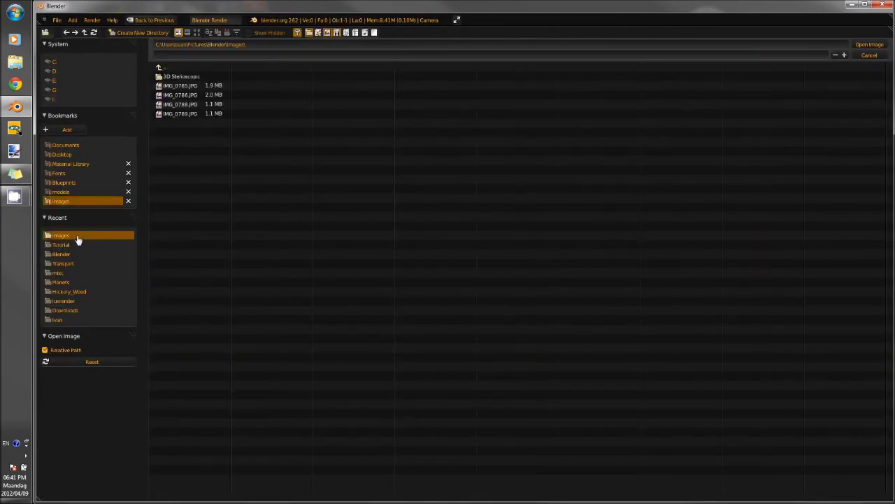
{"action": "double_click", "coordinate": [171, 86]}
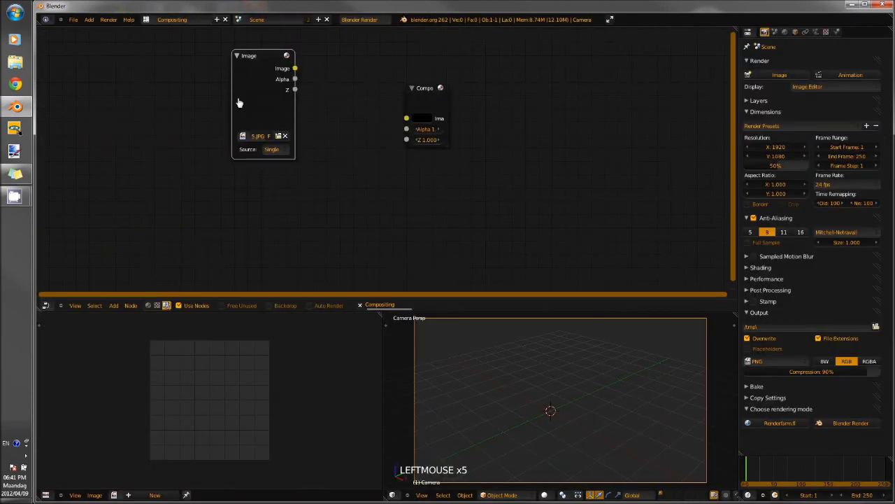
Duplicate the Image node, place the copy below the original, and load IMG_0786.JPG into the copy
{"action": "key", "text": "shift+d"}
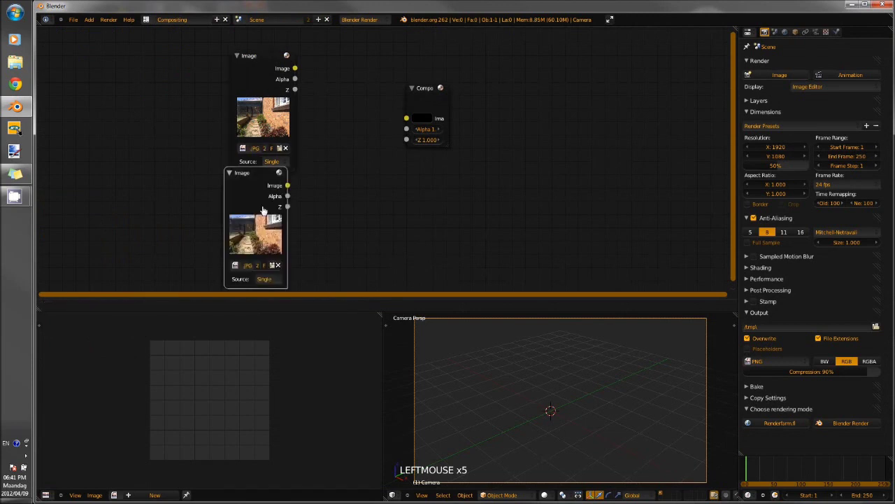
{"action": "left_click", "coordinate": [269, 218]}
{"action": "middle_click_drag", "start_coordinate": [375, 221], "coordinate": [359, 204]}
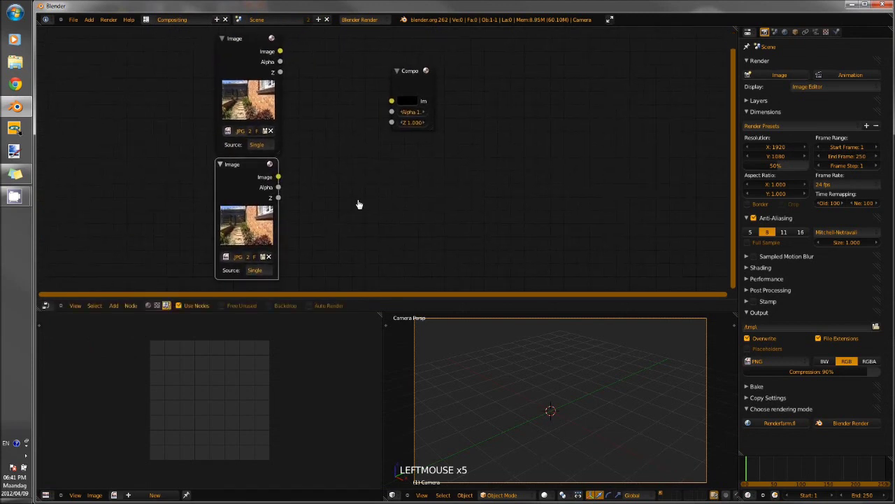
{"action": "scroll", "coordinate": [362, 194], "scroll_direction": "down", "scroll_amount": 3}
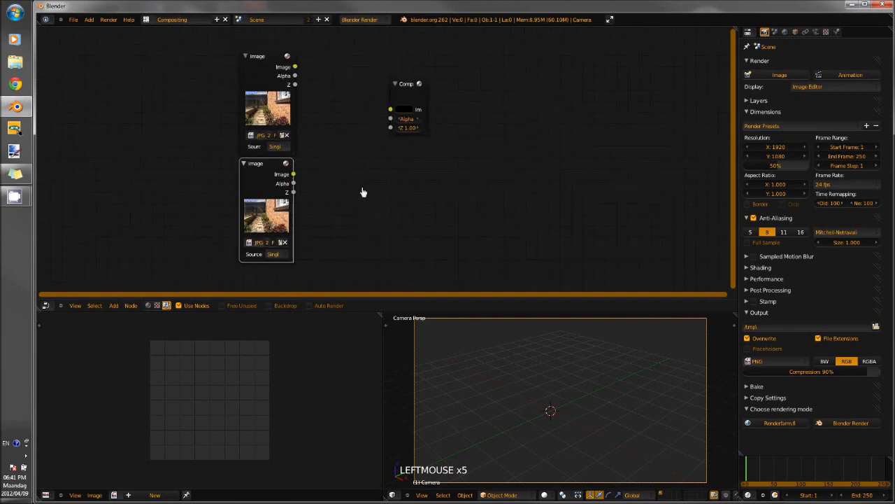
{"action": "middle_click_drag", "start_coordinate": [390, 186], "coordinate": [340, 202]}
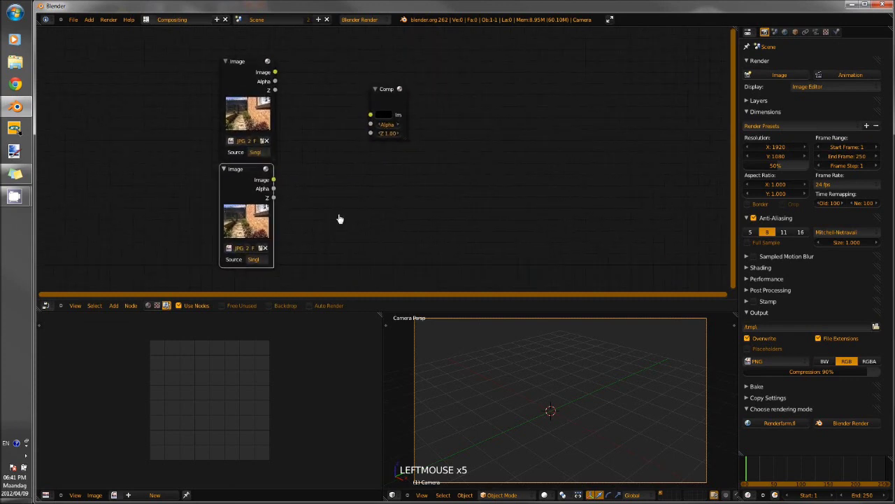
{"action": "left_click", "coordinate": [263, 249]}
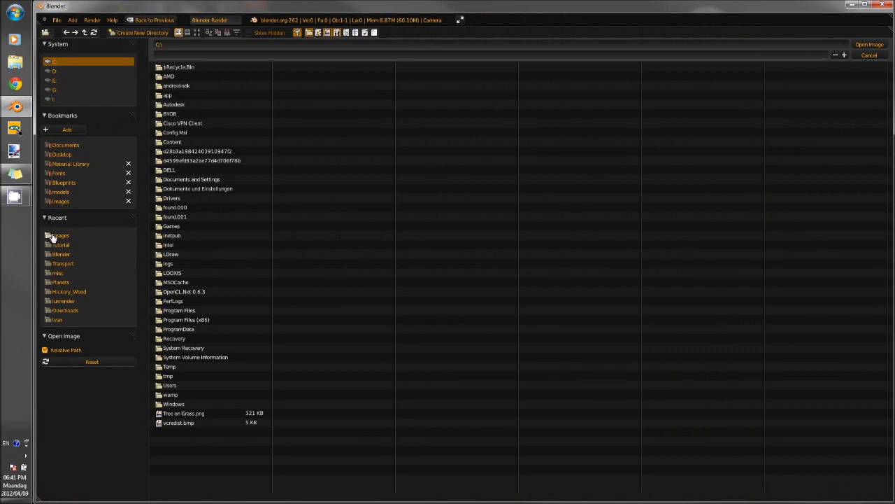
{"action": "left_click", "coordinate": [57, 235]}
{"action": "double_click", "coordinate": [180, 94]}
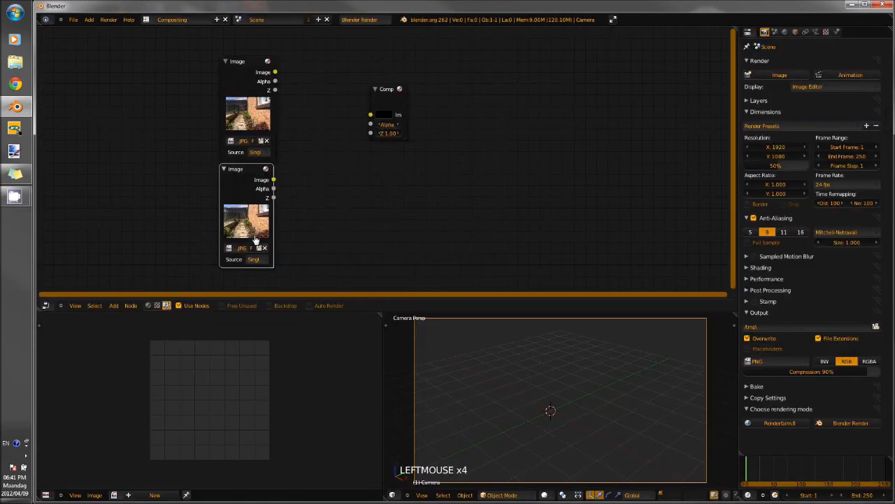
Swap the two Image nodes so IMG_0786.JPG sits above IMG_0785.JPG, and move the Composite node farther away from them
{"action": "left_click_drag", "start_coordinate": [252, 224], "coordinate": [157, 149]}
{"action": "left_click_drag", "start_coordinate": [230, 107], "coordinate": [197, 208]}
{"action": "left_click_drag", "start_coordinate": [198, 95], "coordinate": [232, 110]}
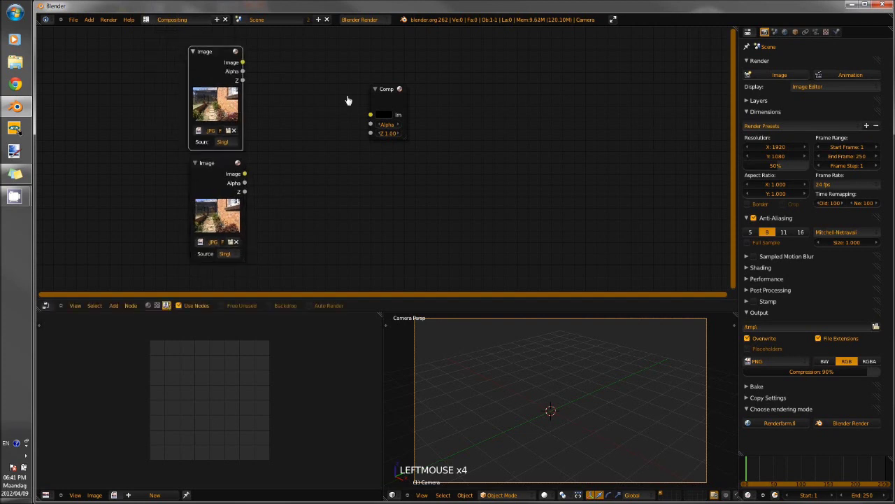
{"action": "left_click_drag", "start_coordinate": [383, 96], "coordinate": [493, 114]}
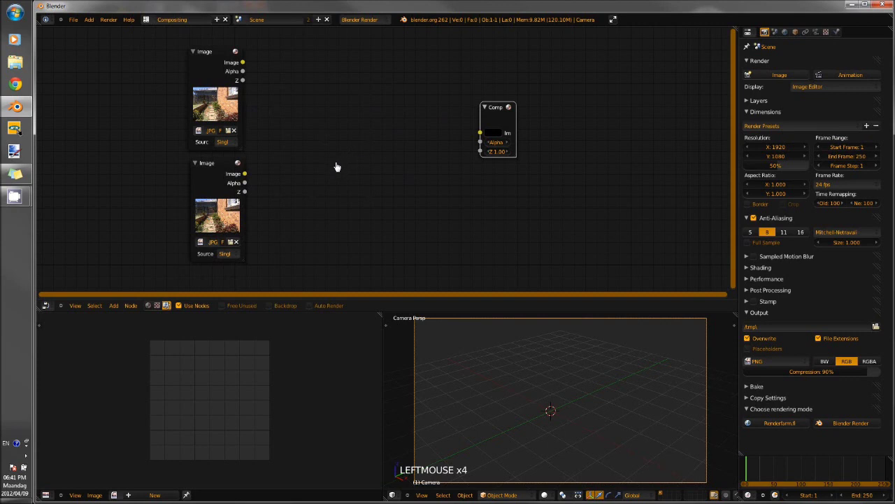
Add a Separate RGBA node for each Image node, duplicating the first for the second, and feed each image into its own
{"action": "key", "text": "shift+a"}
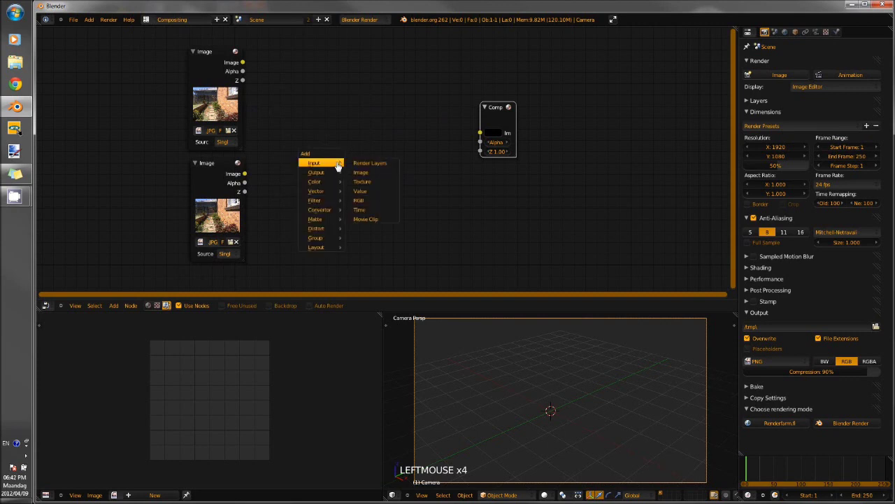
{"action": "mouse_move", "coordinate": [333, 210]}
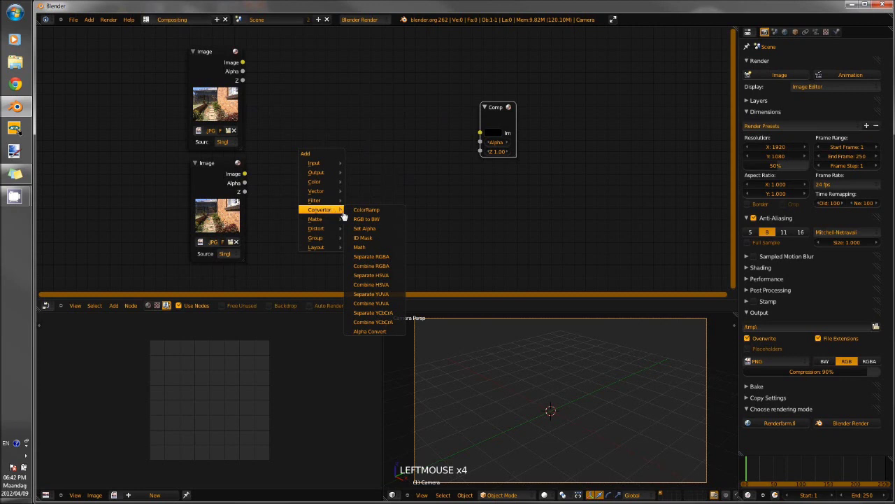
{"action": "left_click", "coordinate": [374, 257]}
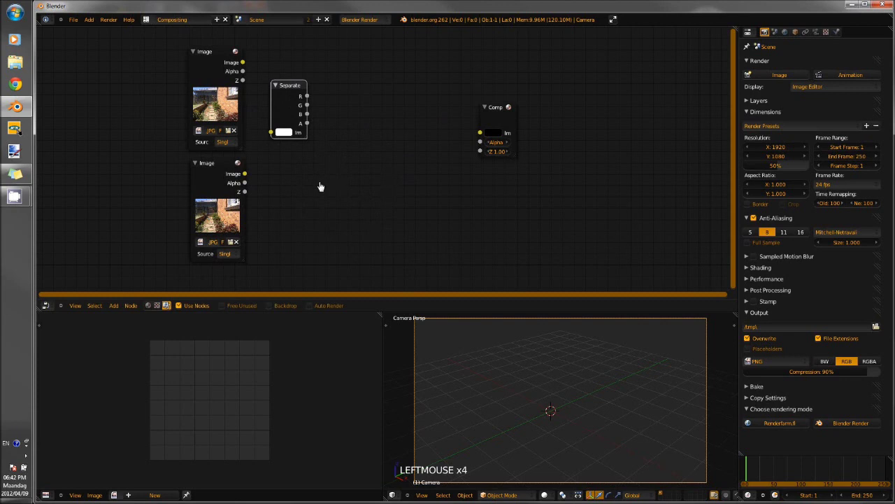
{"action": "left_click_drag", "start_coordinate": [242, 62], "coordinate": [271, 132]}
{"action": "left_click", "coordinate": [284, 98]}
{"action": "key", "text": "shift+d"}
{"action": "left_click", "coordinate": [287, 192]}
{"action": "left_click_drag", "start_coordinate": [244, 174], "coordinate": [276, 227]}
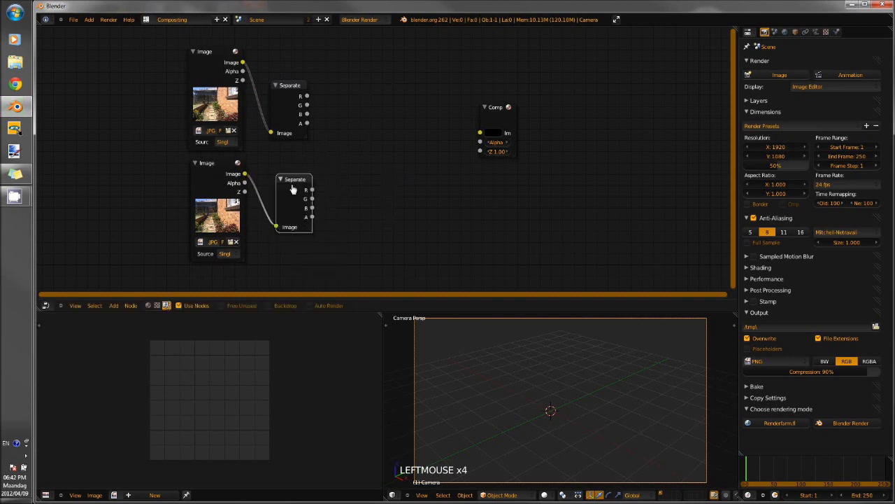
Add a Combine RGBA node and place it between the Separate RGBA nodes and the Composite node
{"action": "key", "text": "shift+a"}
{"action": "mouse_move", "coordinate": [293, 189]}
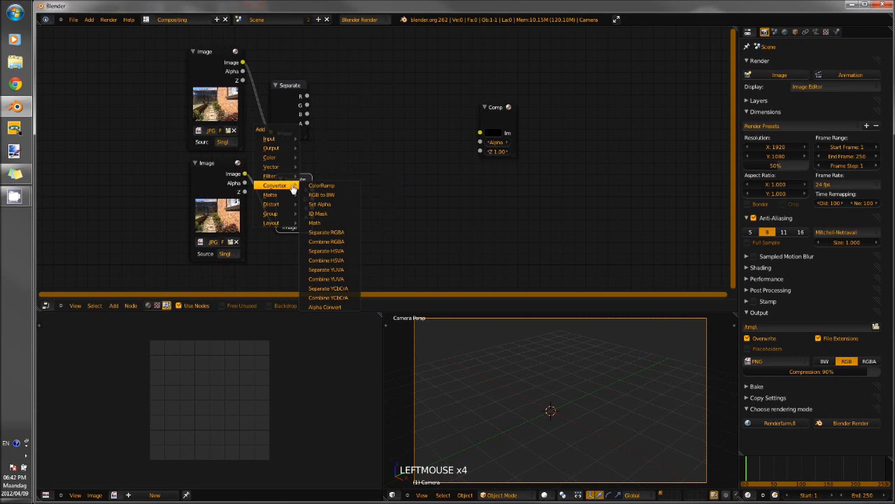
{"action": "left_click", "coordinate": [326, 241]}
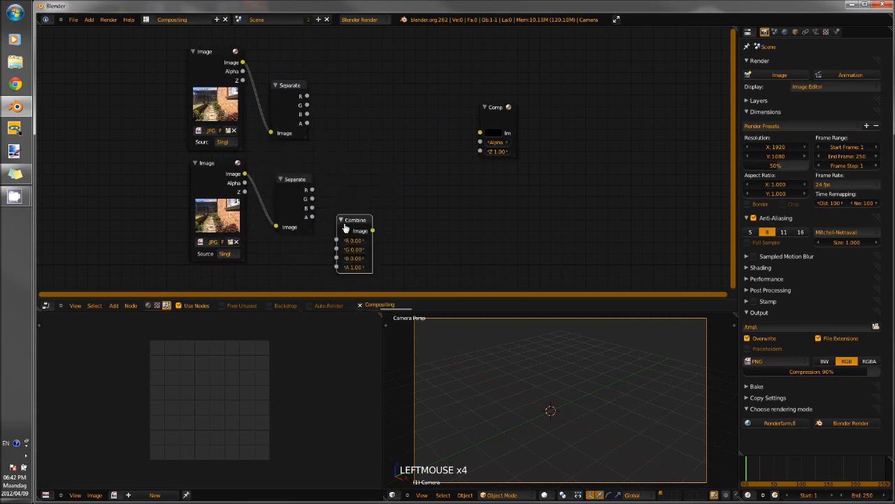
{"action": "left_click", "coordinate": [366, 159]}
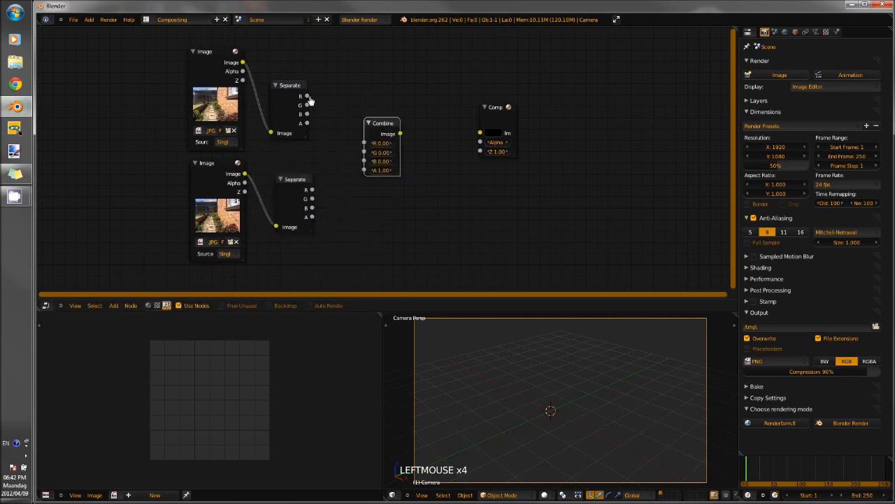
Link the upper image's red and the lower image's green and blue channels into Combine RGBA, and its output to Composite
{"action": "left_click_drag", "start_coordinate": [307, 95], "coordinate": [363, 143]}
{"action": "left_click_drag", "start_coordinate": [312, 199], "coordinate": [364, 151]}
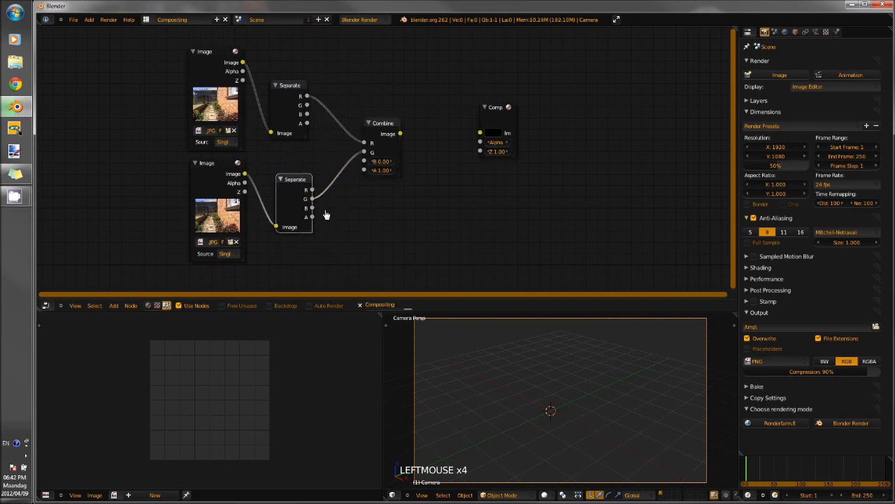
{"action": "left_click_drag", "start_coordinate": [312, 209], "coordinate": [364, 161]}
{"action": "left_click_drag", "start_coordinate": [401, 134], "coordinate": [480, 133]}
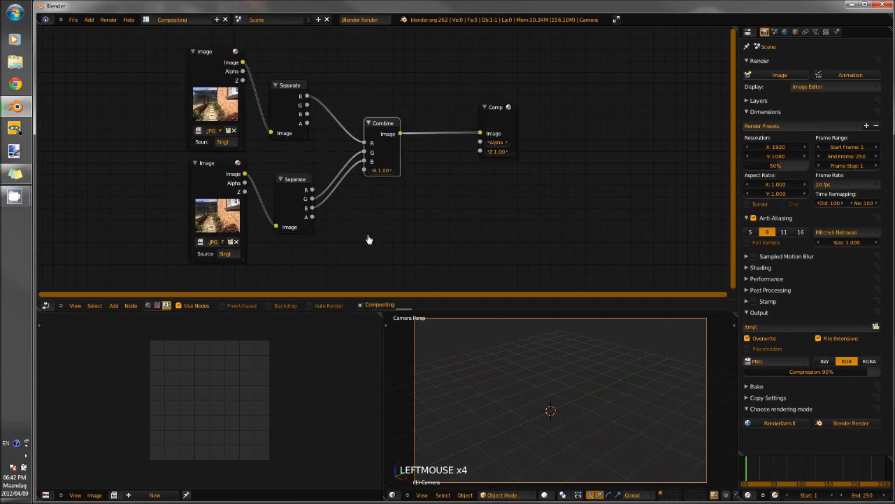
Render the composite, examine the anaglyph in the maximized image editor, and return to the compositing layout
{"action": "key", "text": "F12"}
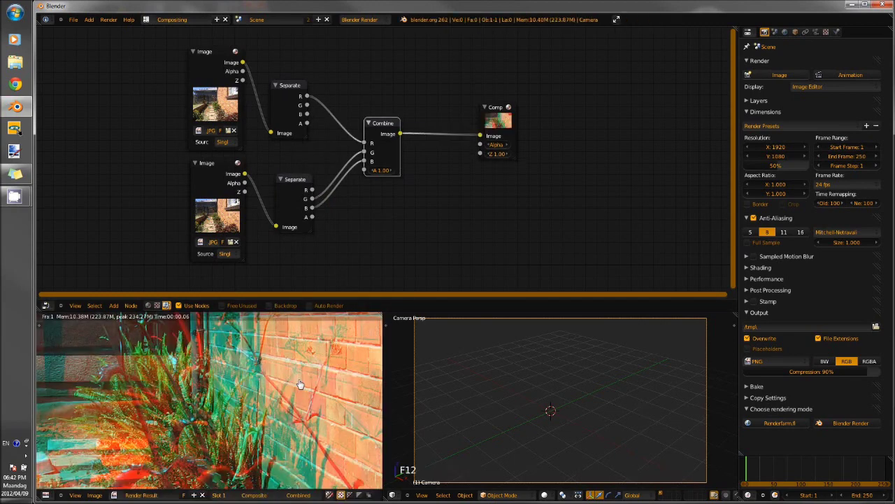
{"action": "key", "text": "ctrl+Up"}
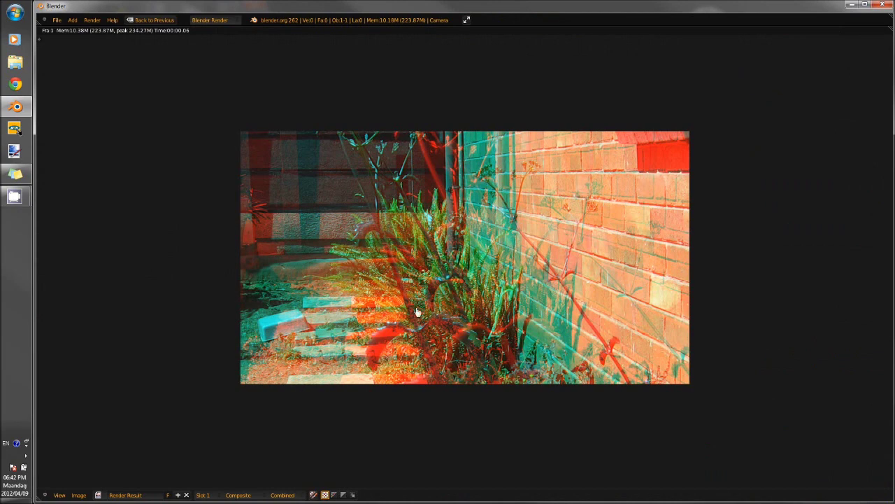
{"action": "scroll", "coordinate": [424, 262], "scroll_direction": "up", "scroll_amount": 2}
{"action": "scroll", "coordinate": [424, 262], "scroll_direction": "down", "scroll_amount": 2}
{"action": "key", "text": "ctrl+Up"}
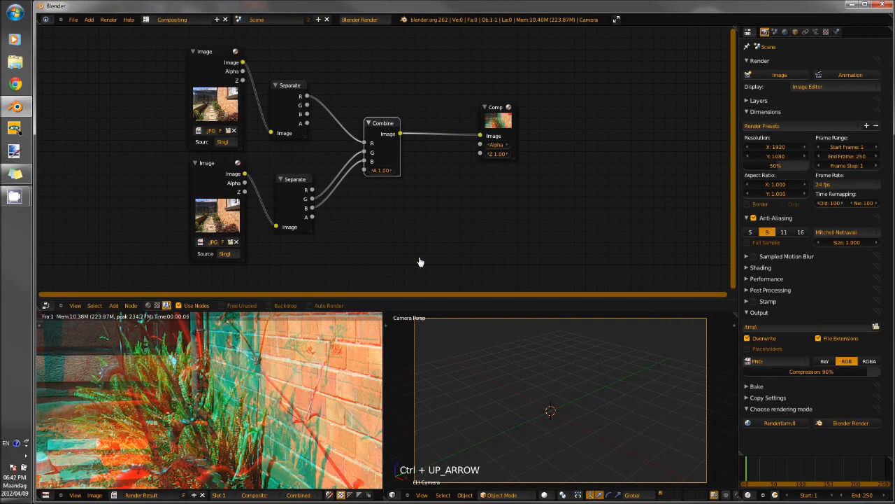
Set the render resolution to 2048 by 1536 at 100% scale
{"action": "left_click", "coordinate": [778, 149]}
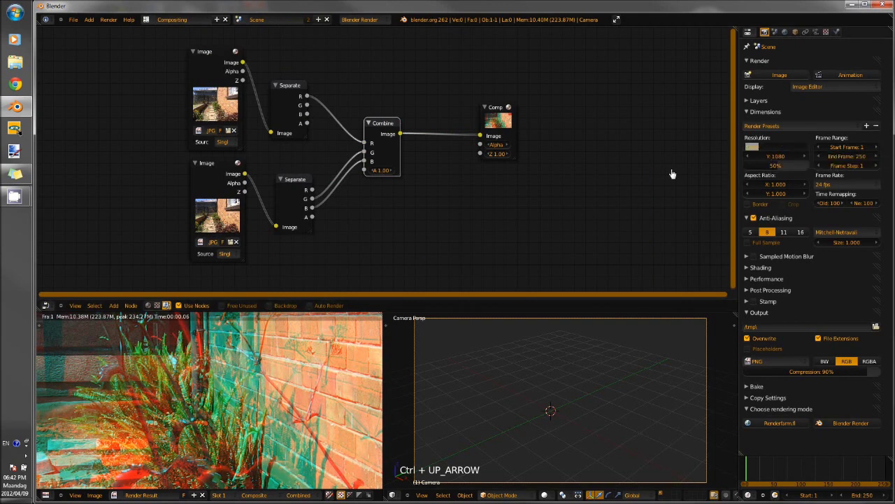
{"action": "type", "text": "2048"}
{"action": "key", "text": "Return"}
{"action": "type", "text": "1536"}
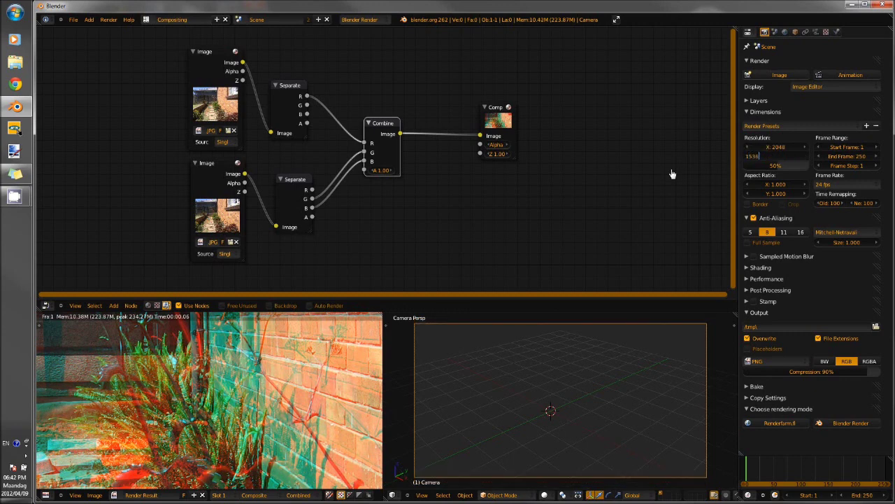
{"action": "key", "text": "Tab"}
{"action": "type", "text": "100"}
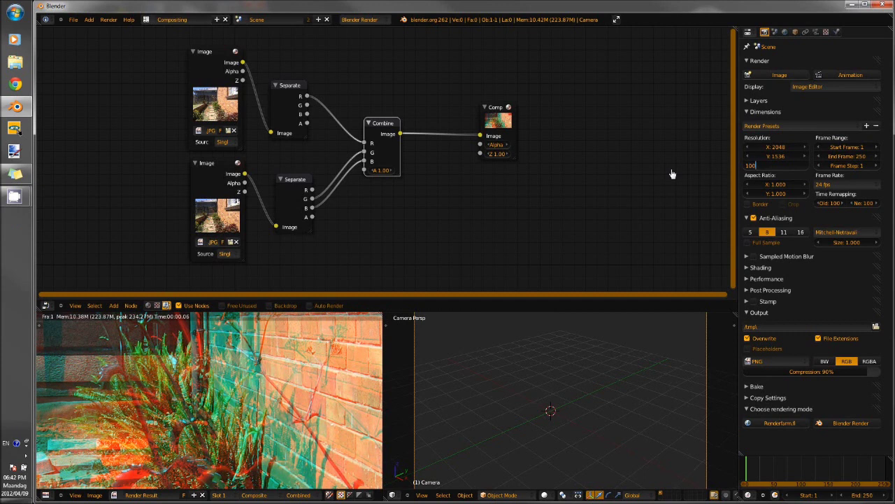
{"action": "key", "text": "Return"}
Render the composite at the new resolution and show the whole anaglyph in the maximized image editor
{"action": "key", "text": "F12"}
{"action": "key", "text": "ctrl+shift+Up"}
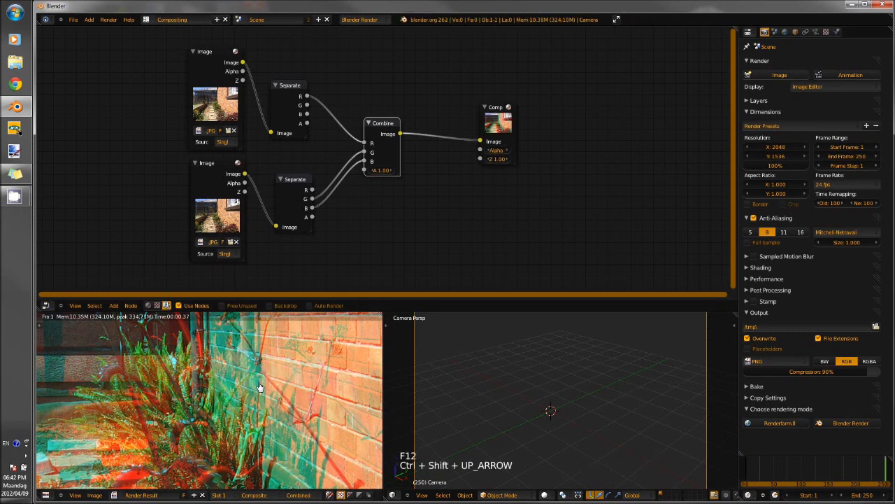
{"action": "key", "text": "ctrl+Up"}
{"action": "key", "text": "Home"}
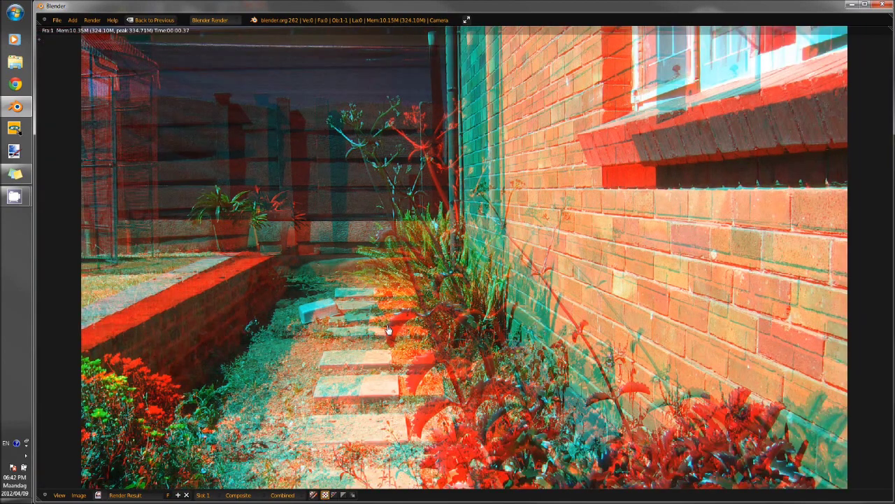
{"action": "scroll", "coordinate": [389, 329], "scroll_direction": "down", "scroll_amount": 2}
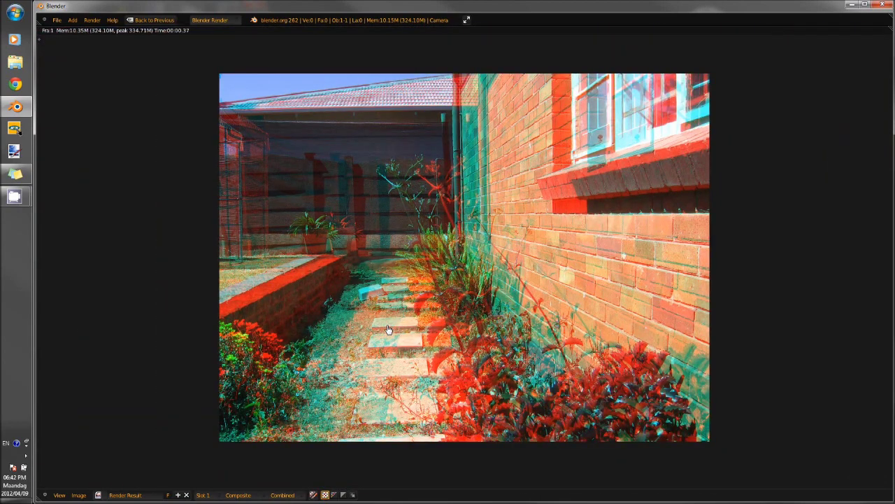